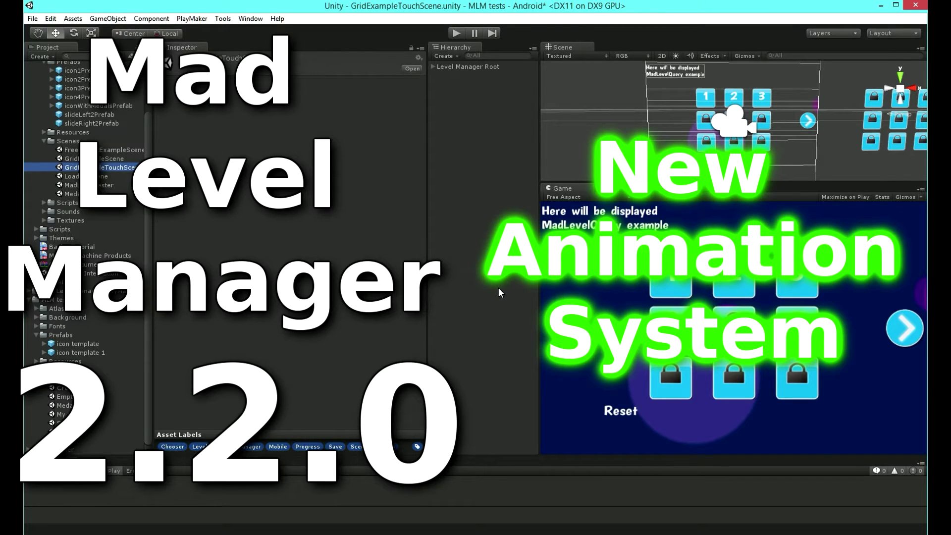
- Run the Spring scene in play mode to preview its 3×3 grid of green level icons
left_click(456, 33)
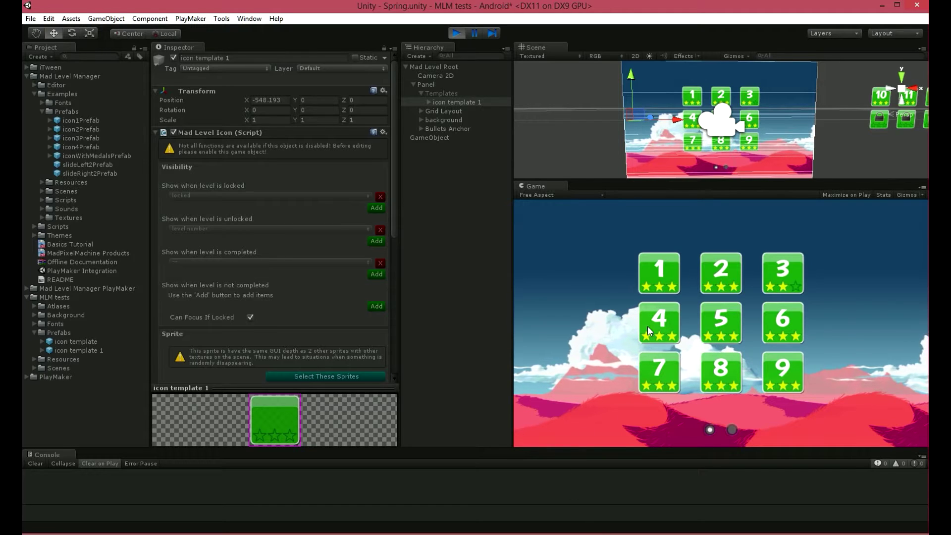
- Stop play mode, add a Mad Level Animator to icon template 1, and scroll to its event lists
left_click(458, 33)
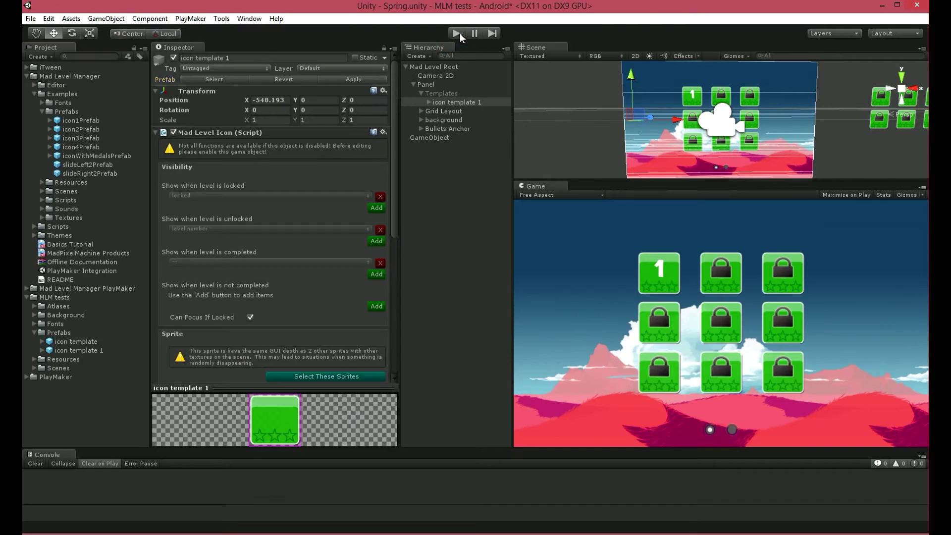
left_click(455, 102)
left_click(219, 19)
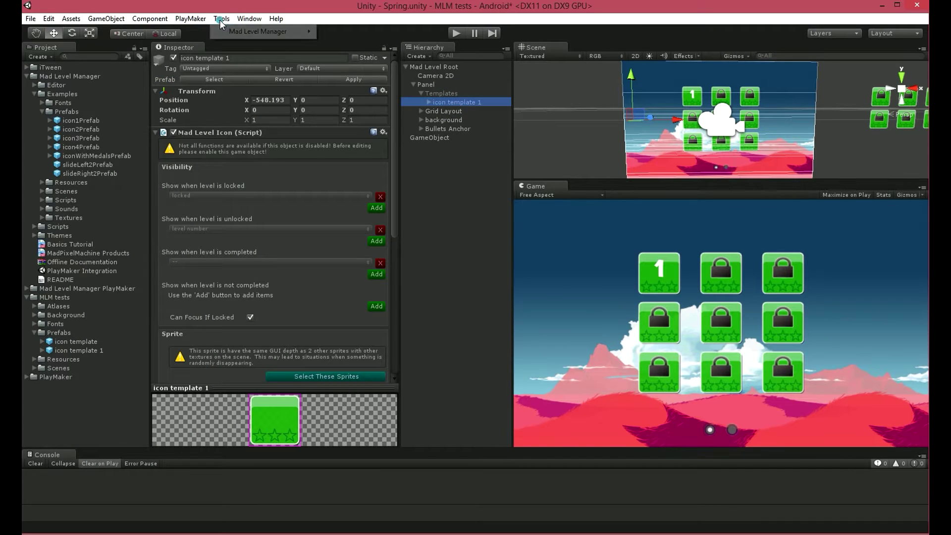
mouse_move(228, 31)
mouse_move(405, 101)
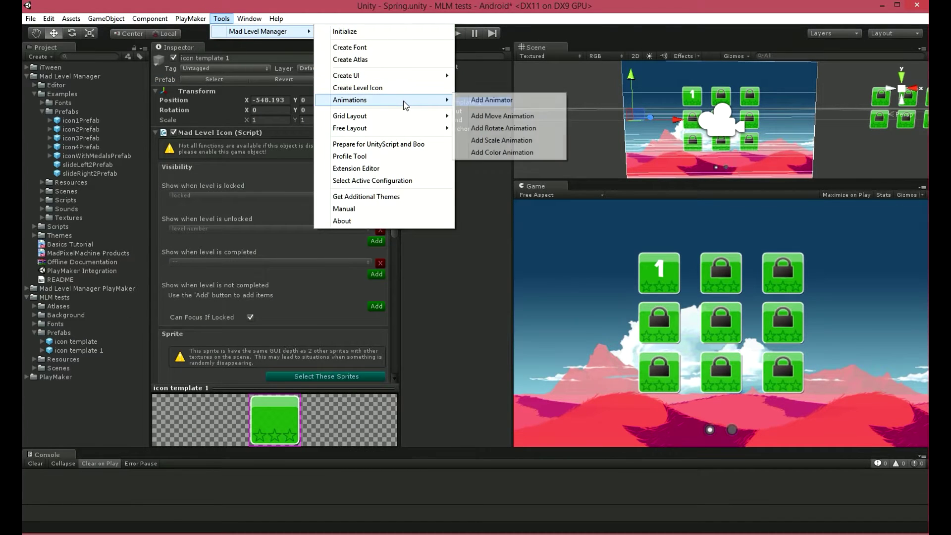
left_click(535, 102)
left_click_drag(394, 132, 400, 315)
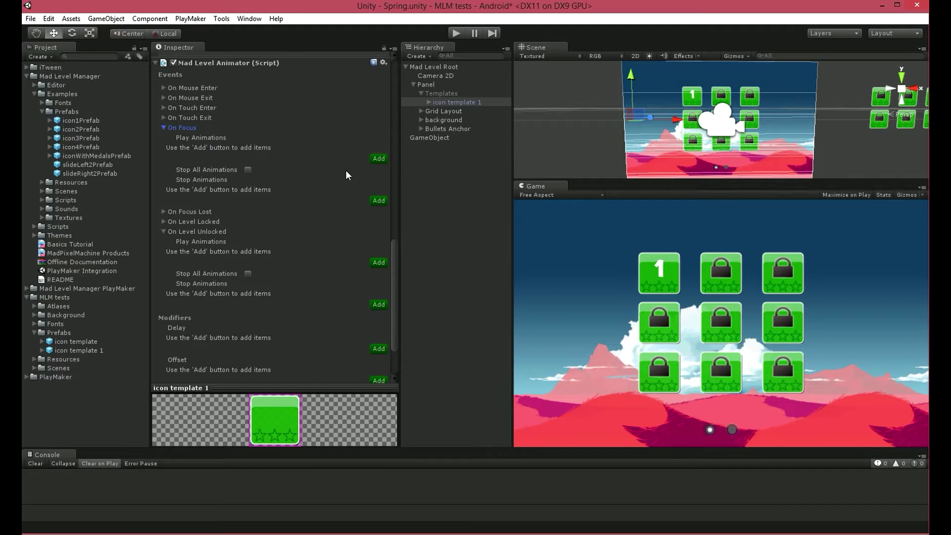
- Add a Play Animations entry under On Focus, leaving Stop All Animations off and no animation chosen
left_click(378, 158)
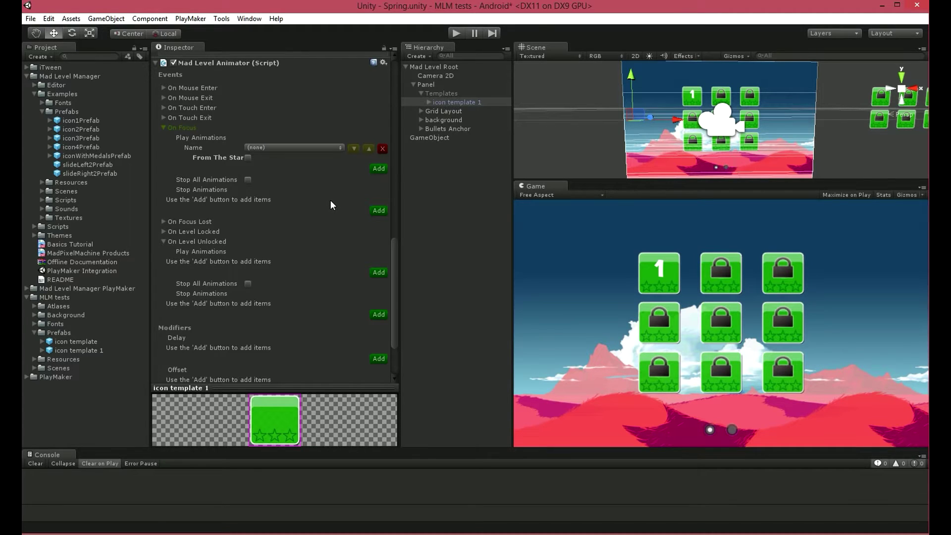
left_click(248, 180)
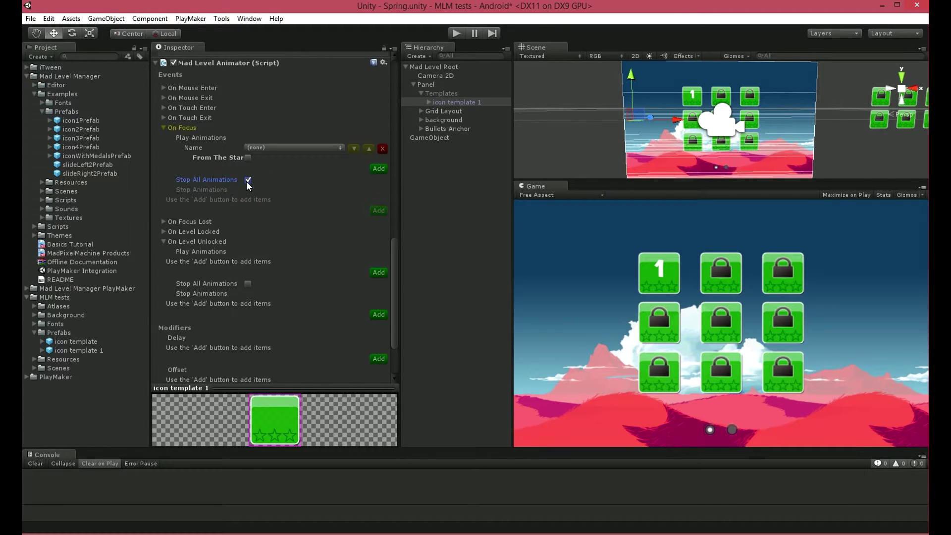
left_click(248, 180)
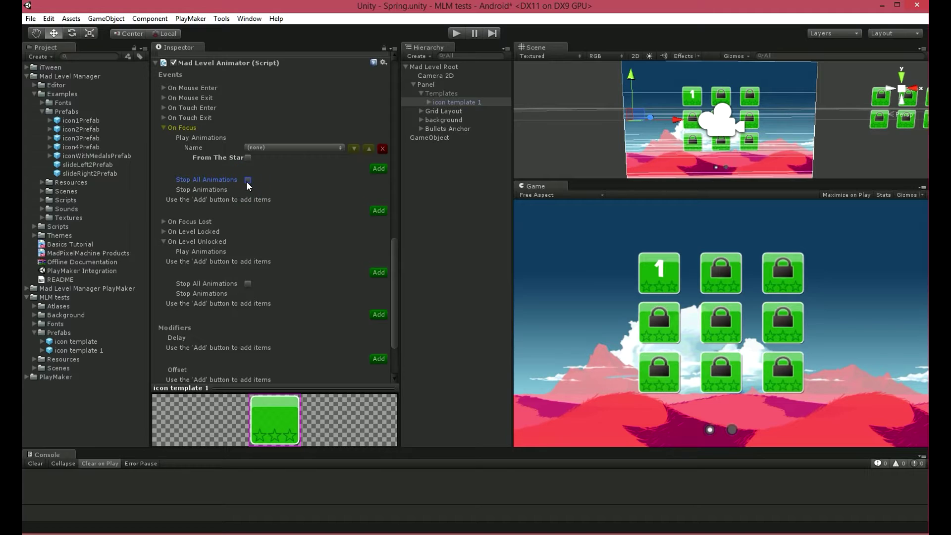
left_click(313, 148)
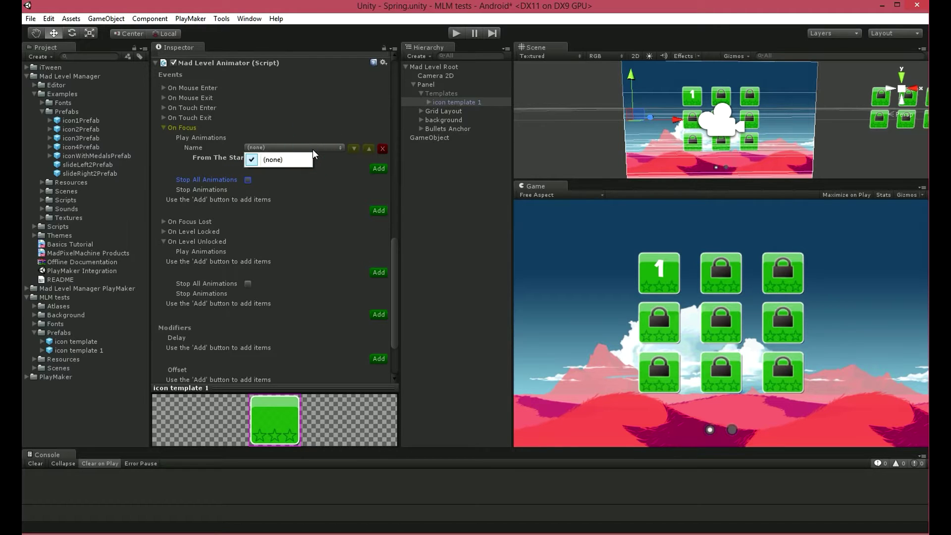
left_click(325, 127)
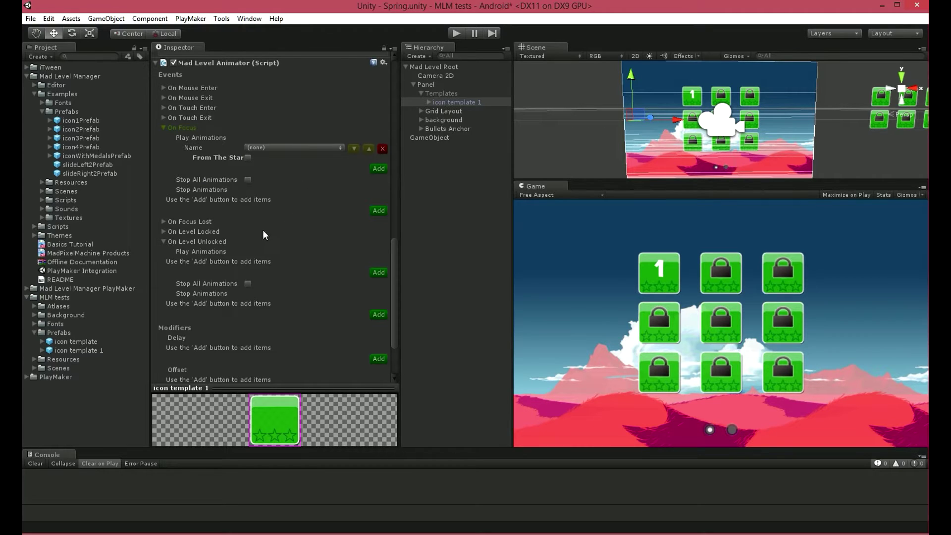
- Add a Play Animations entry under On Level Unlocked
left_click(219, 241)
left_click_drag(393, 265, 393, 276)
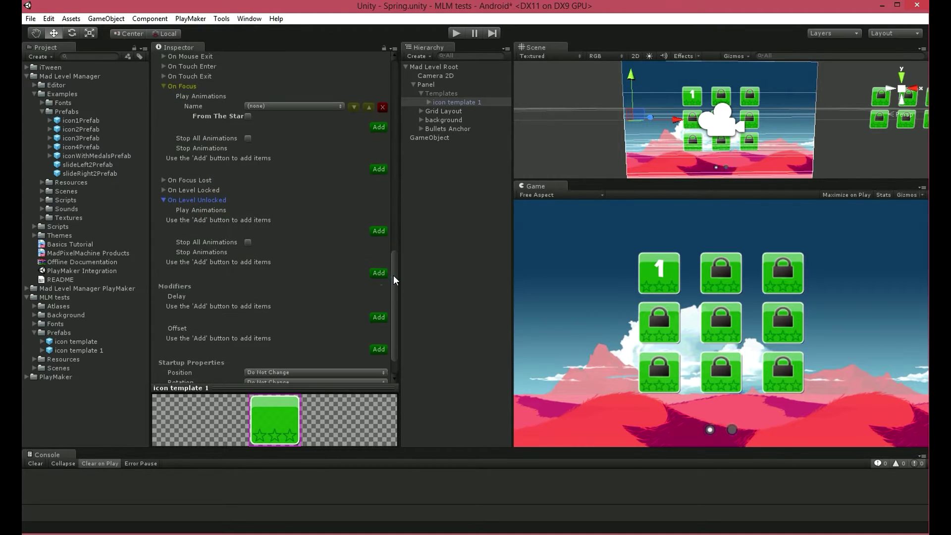
left_click(377, 230)
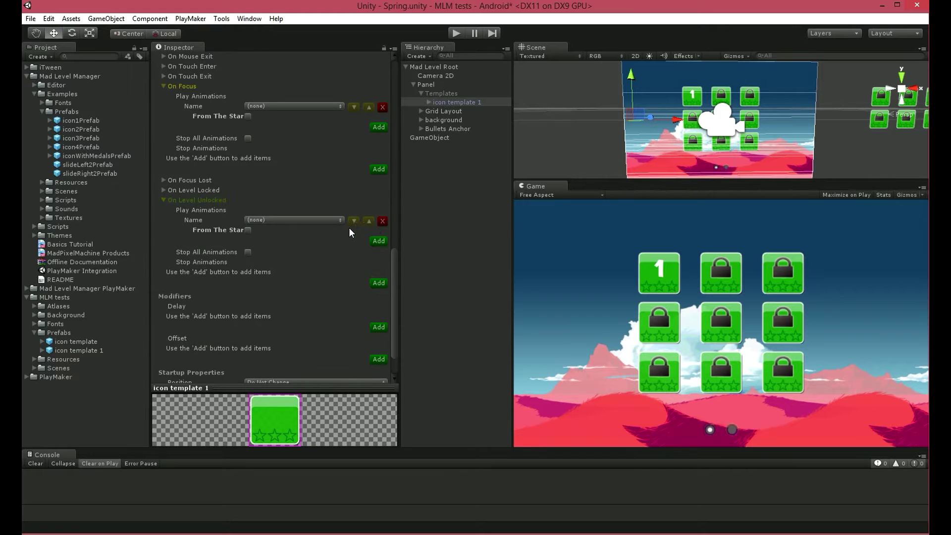
left_click_drag(394, 271, 394, 267)
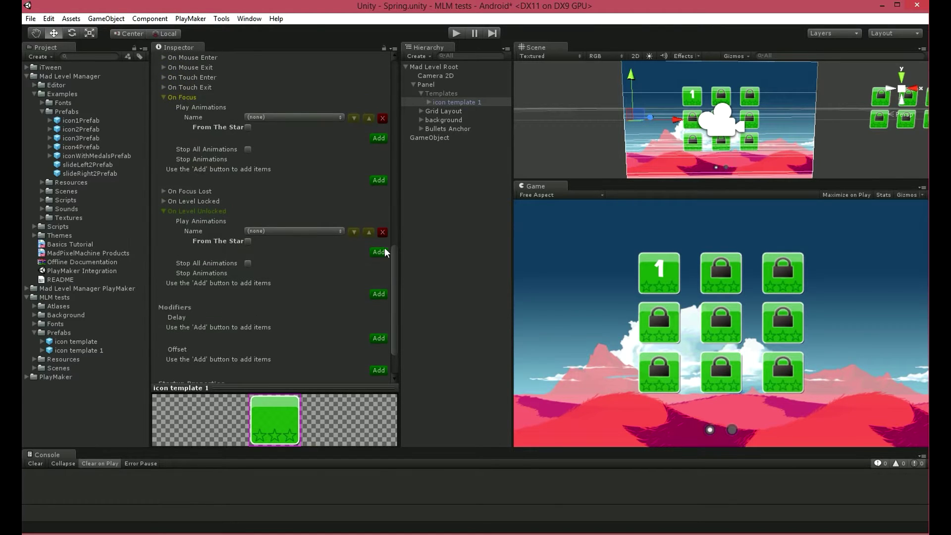
- Add a Mad Anim Move animation to icon template 1 and name it 'unlocked'
left_click(221, 18)
mouse_move(248, 31)
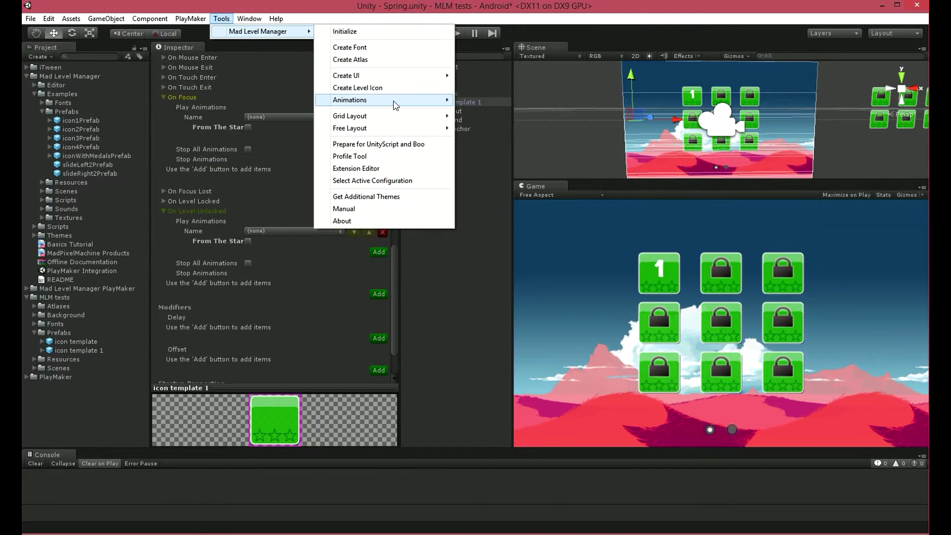
mouse_move(393, 103)
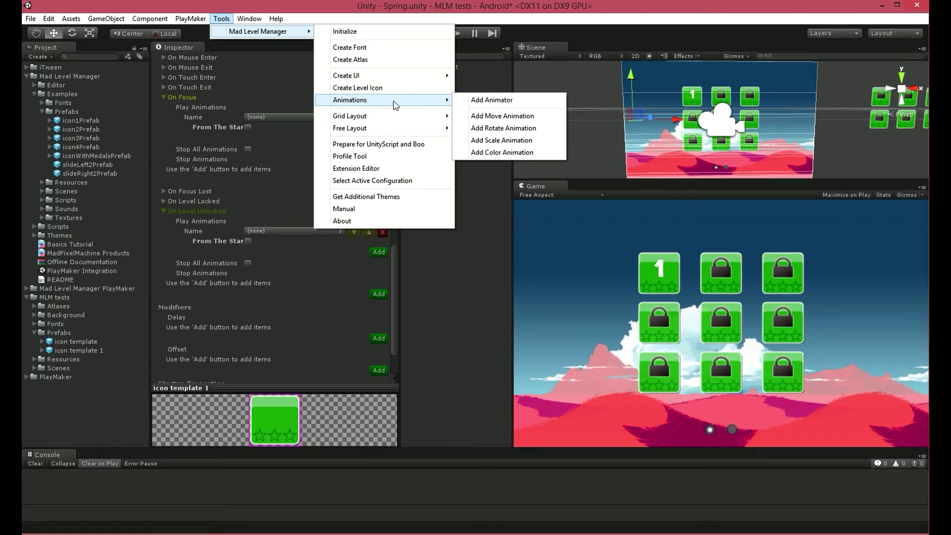
left_click(549, 118)
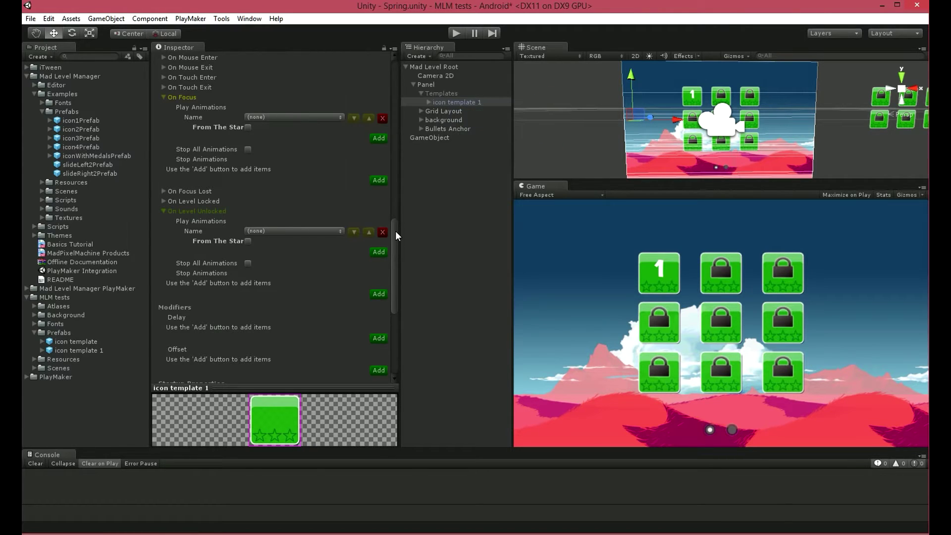
left_click_drag(395, 230, 391, 311)
left_click(334, 209)
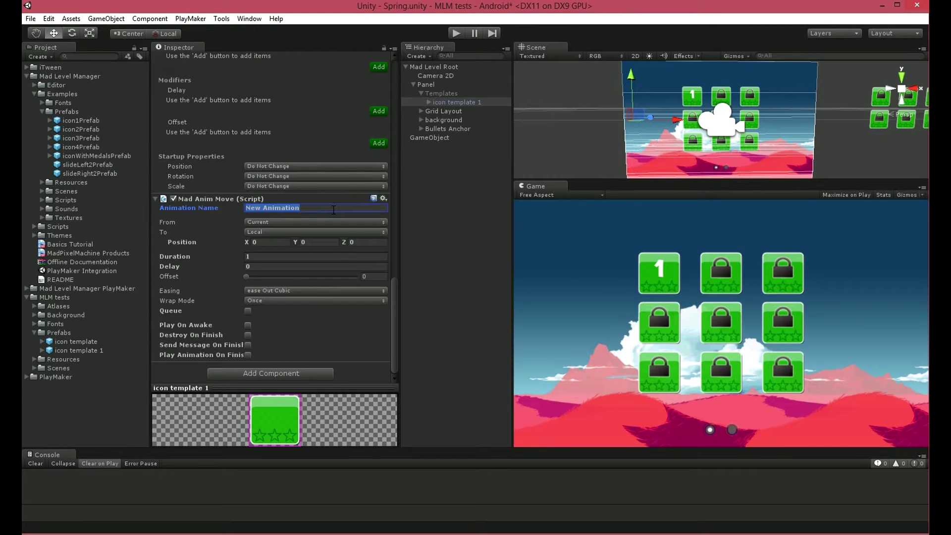
type("unlocked")
- Make the move go from Origin to Local Origin Add with Y -15
left_click(308, 221)
left_click(300, 234)
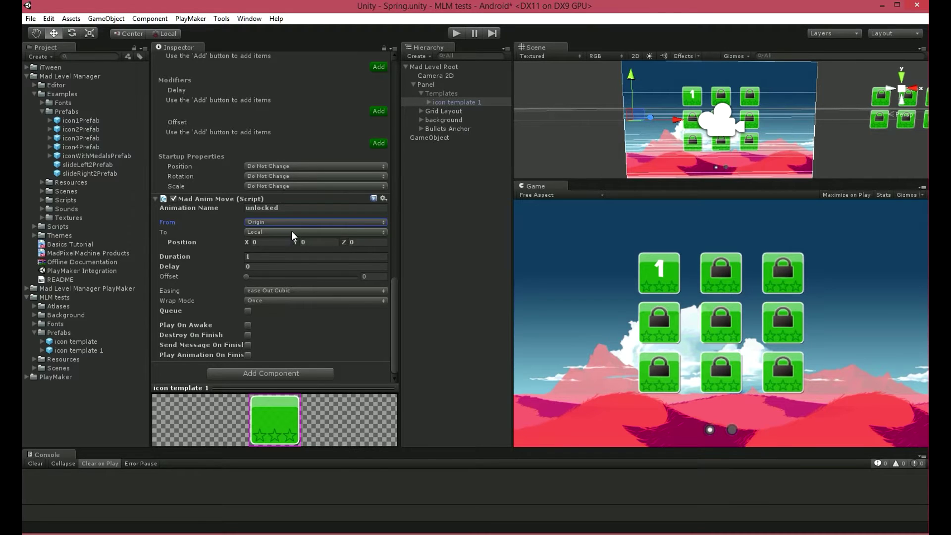
left_click(291, 231)
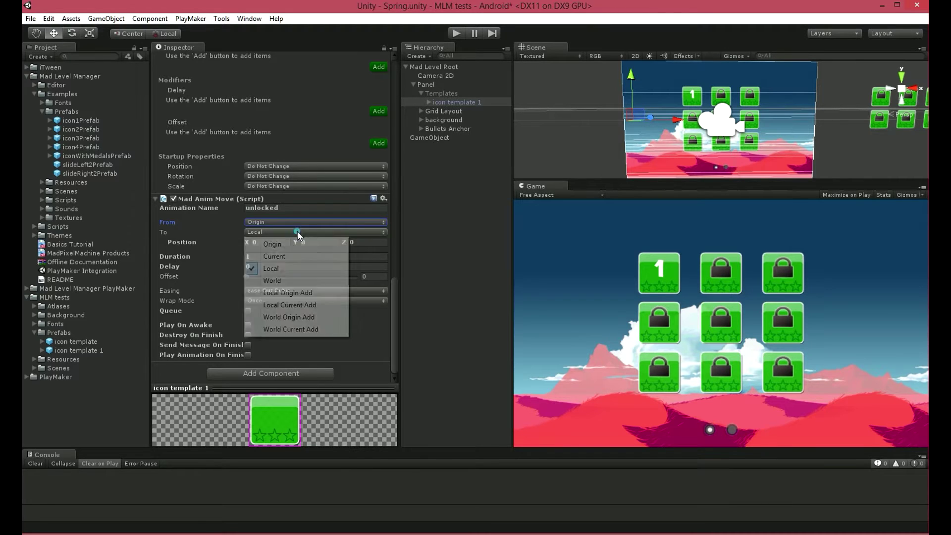
left_click(308, 293)
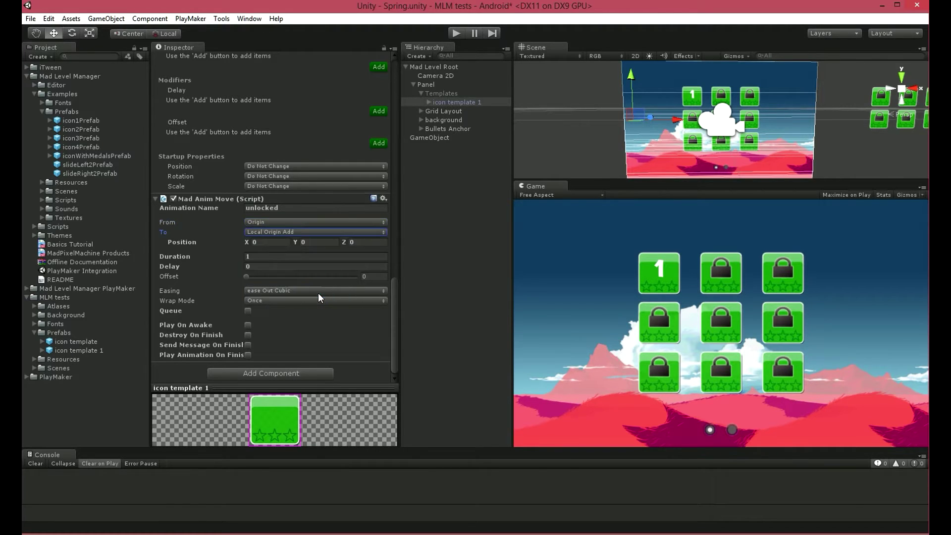
left_click(326, 242)
- Set duration 2, delay 1.2, In Out Cubic easing, Ping Pong wrap, and tick Queue
left_click(305, 255)
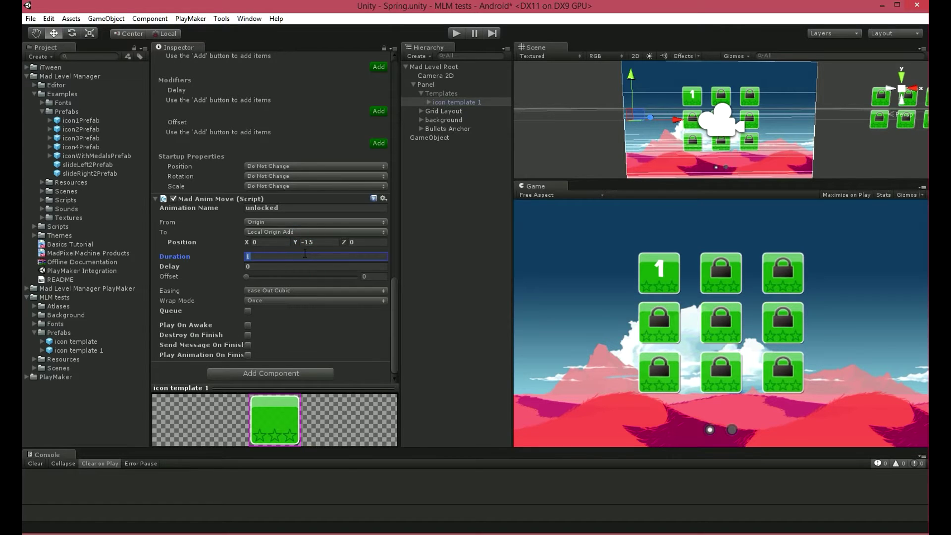
type("2")
left_click(278, 267)
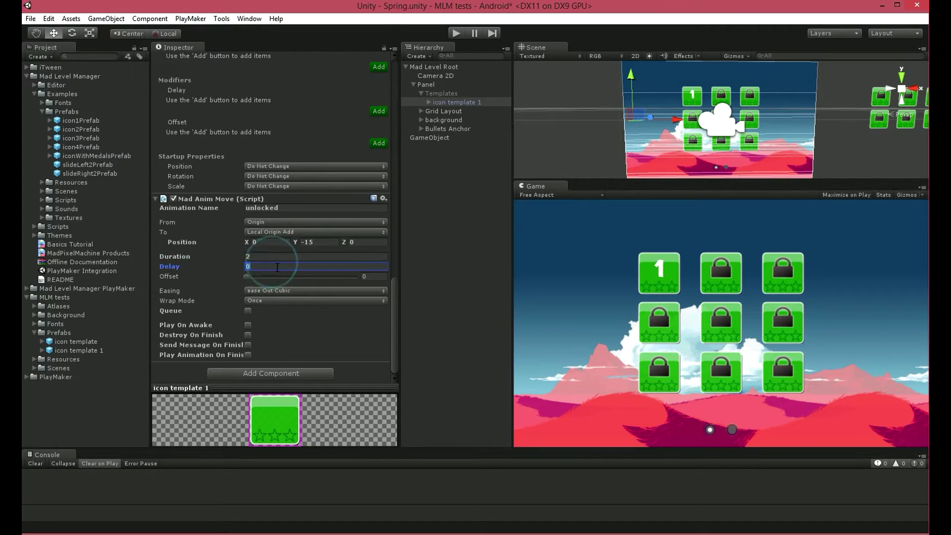
type("1,2")
left_click(297, 290)
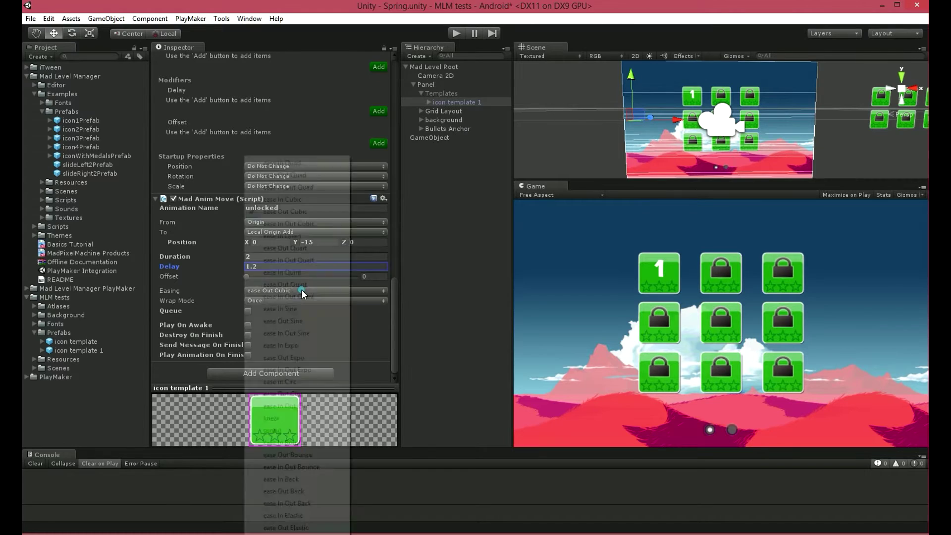
left_click(332, 223)
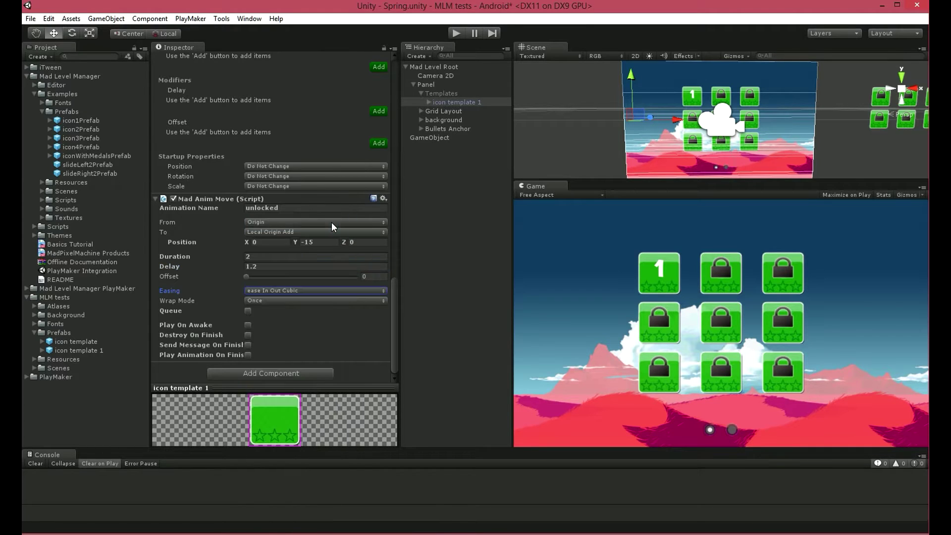
left_click(298, 300)
left_click(294, 336)
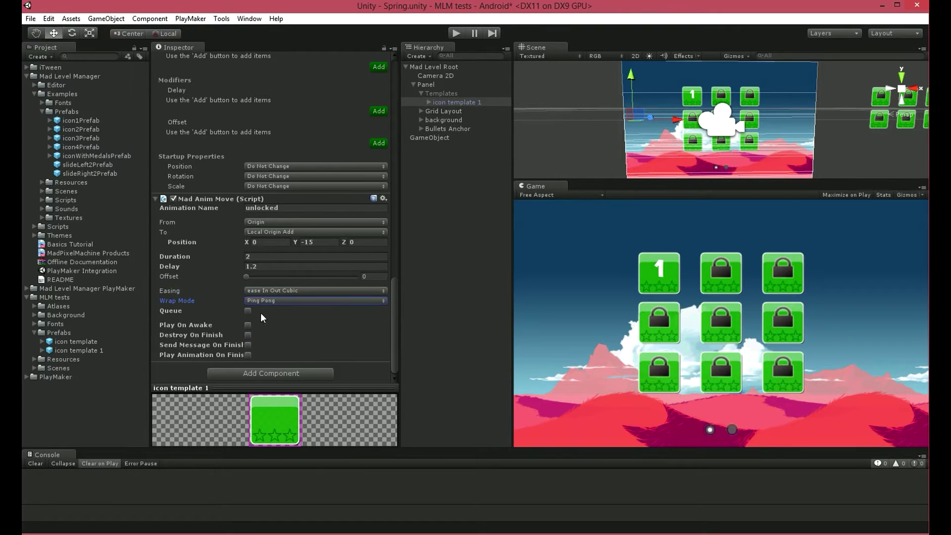
left_click(247, 310)
left_click_drag(395, 323, 382, 272)
- Have On Level Unlocked play the 'unlocked' animation, then run the scene to watch icons bob
left_click(289, 197)
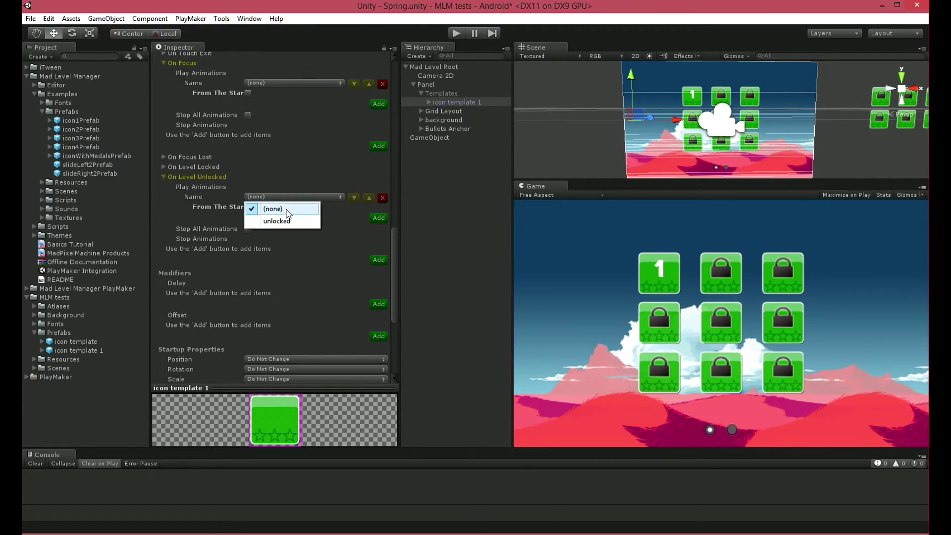
left_click(286, 219)
left_click_drag(392, 252, 391, 64)
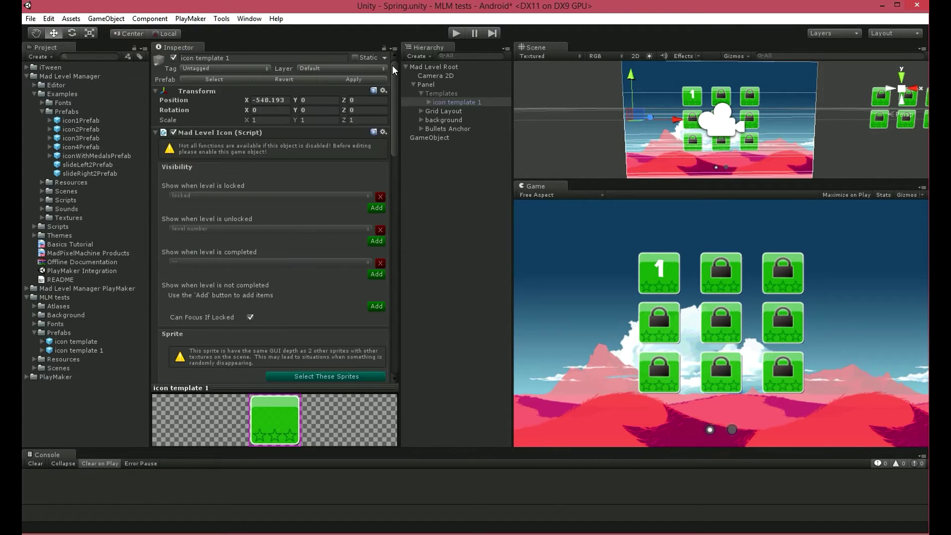
left_click(454, 32)
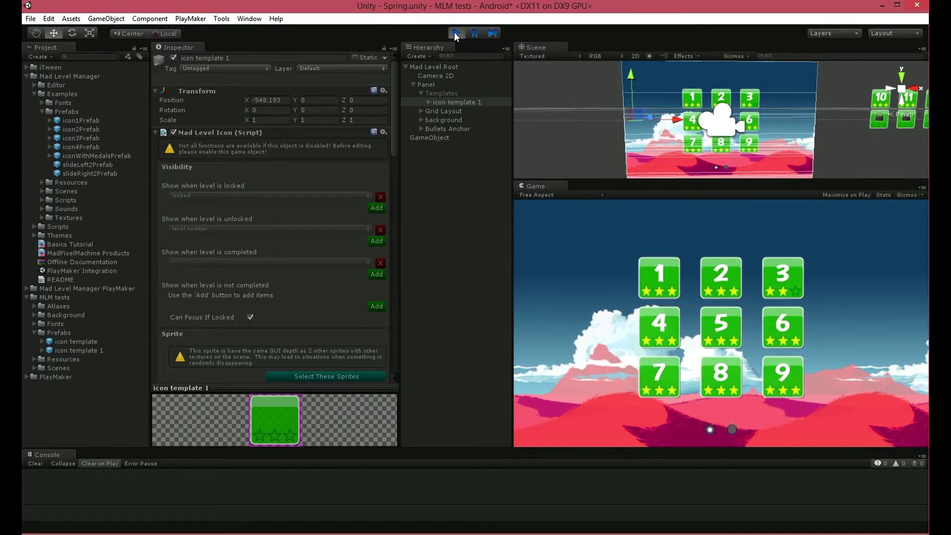
- Stop play mode and add a second move animation named 'start move'
left_click(454, 33)
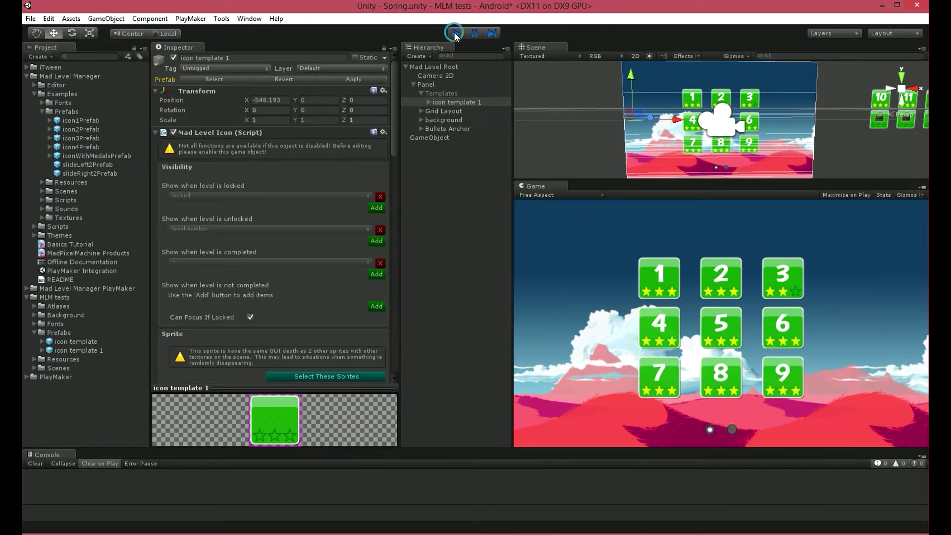
left_click(221, 18)
mouse_move(257, 31)
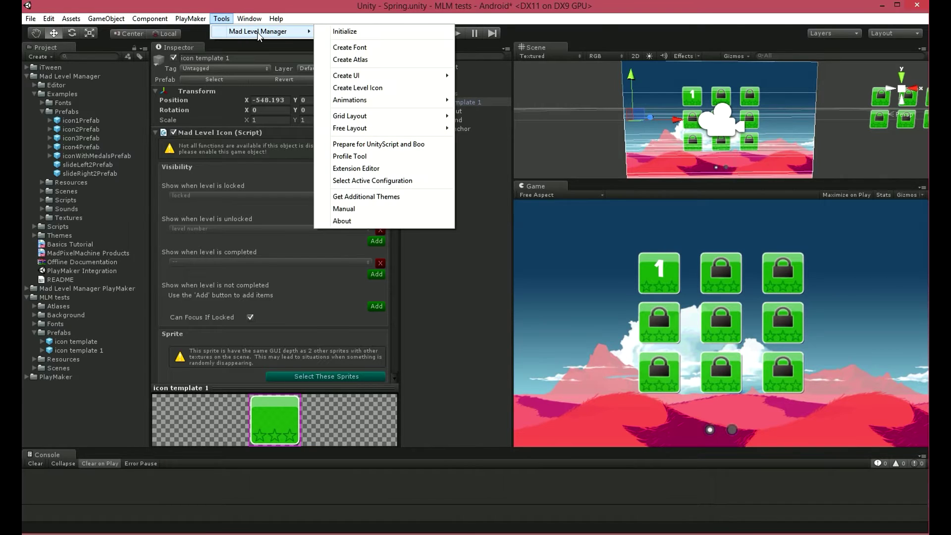
mouse_move(421, 100)
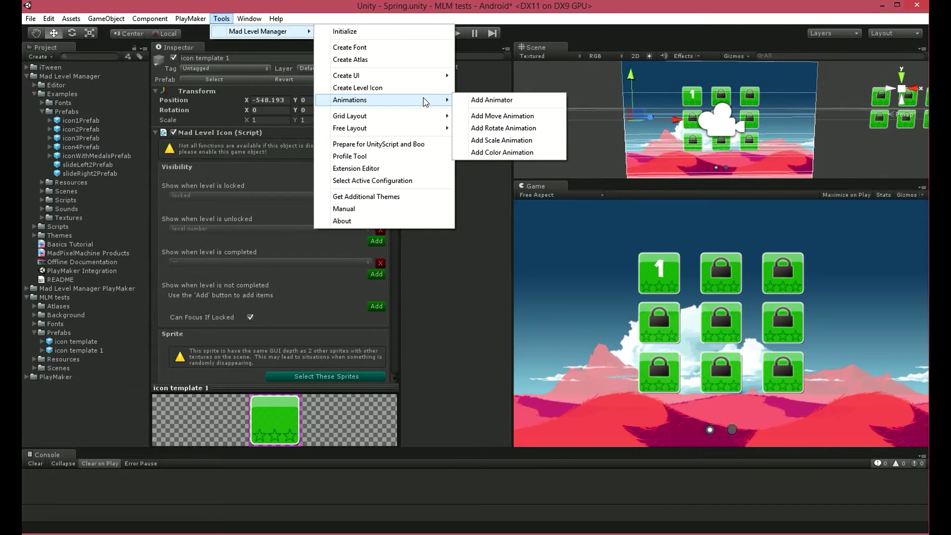
left_click(560, 118)
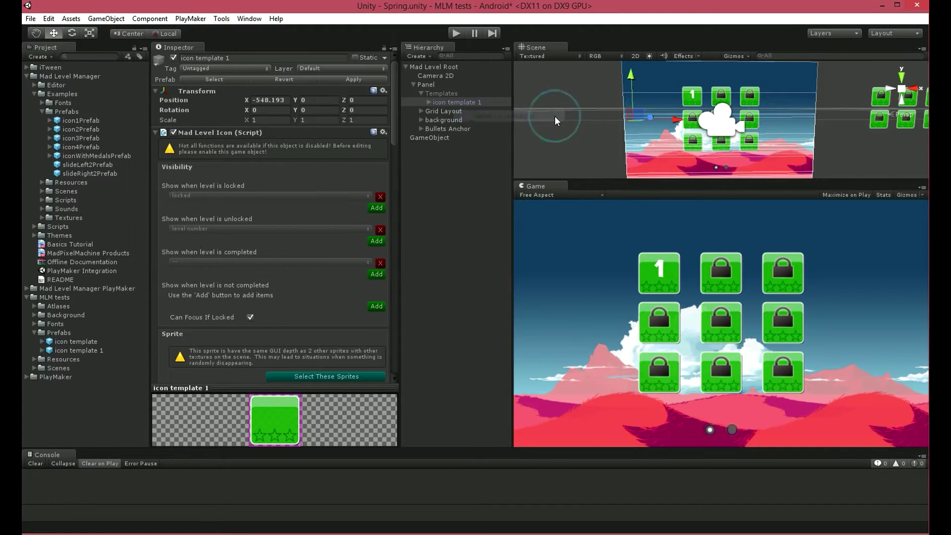
left_click_drag(395, 115, 396, 364)
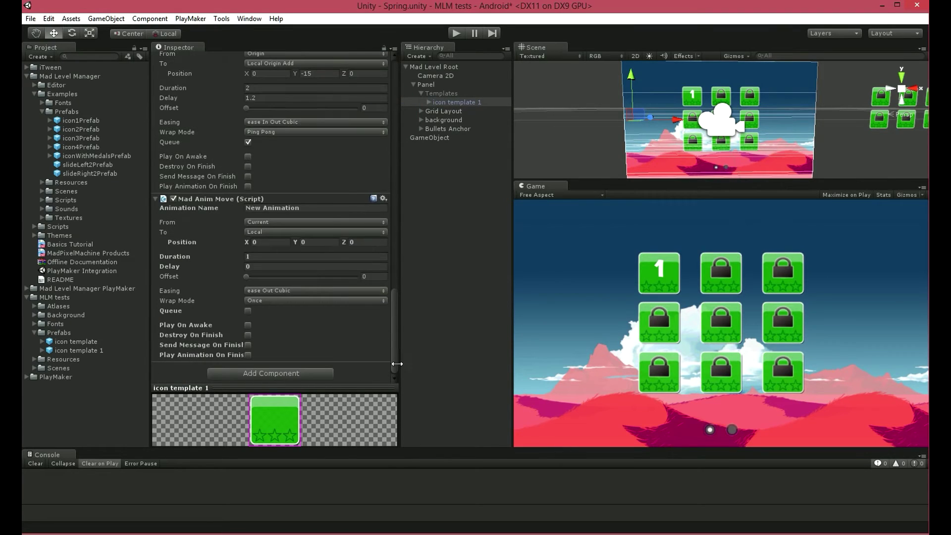
left_click(323, 208)
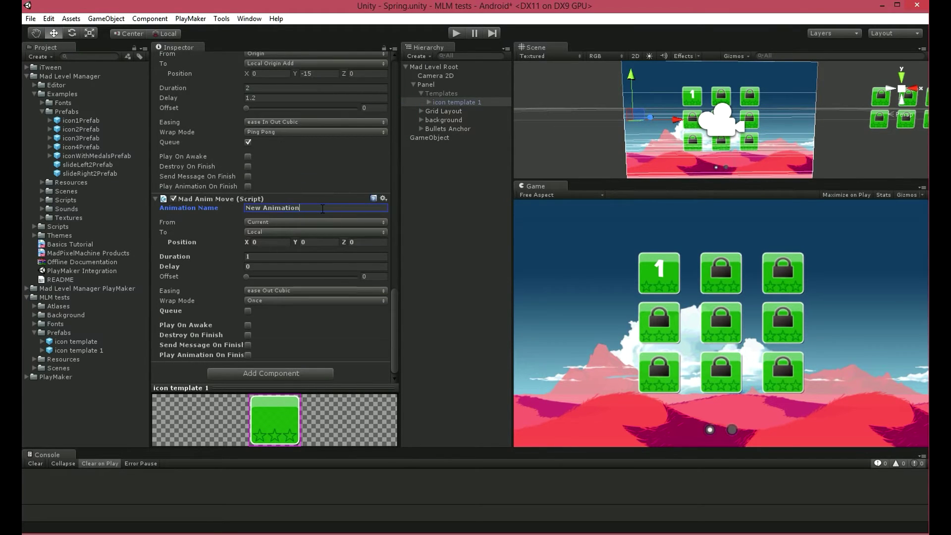
key("BackSpace")
key("BackSpace")
key("BackSpace")
key("BackSpace")
key("BackSpace")
key("BackSpace")
key("BackSpace")
key("BackSpace")
key("BackSpace")
key("BackSpace")
key("BackSpace")
key("BackSpace")
key("BackSpace")
type("start m")
type("e")
- Set 'start move' from Current to Origin with a 0.5 delay and Play On Awake
left_click(286, 223)
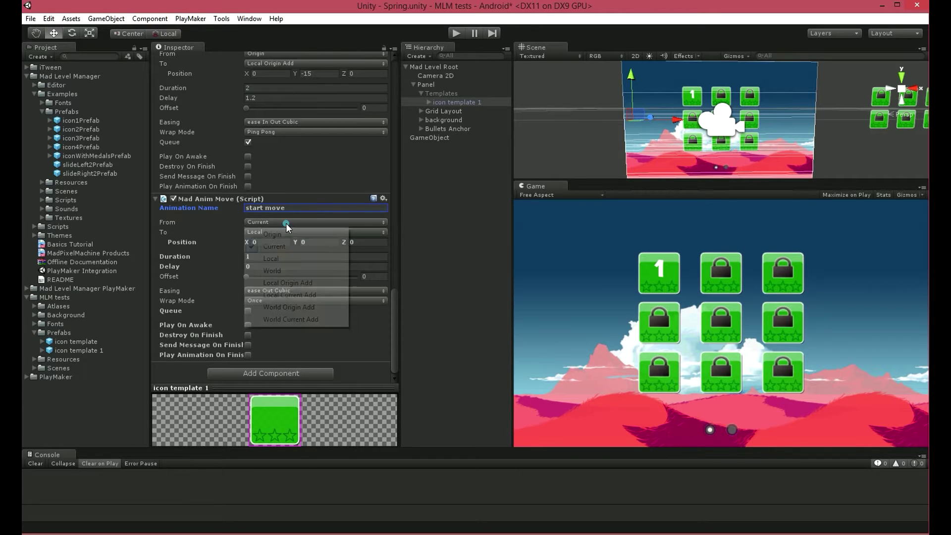
left_click(289, 247)
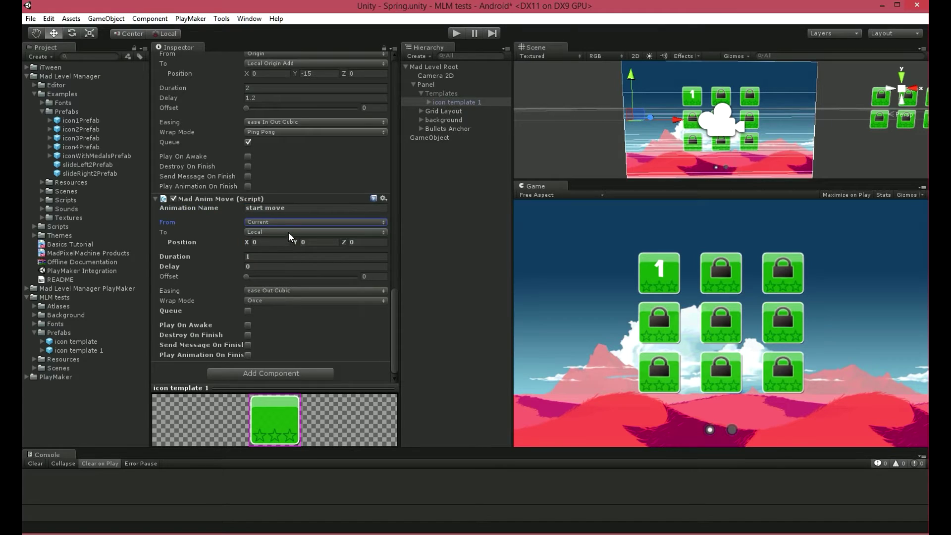
left_click(288, 231)
left_click(296, 245)
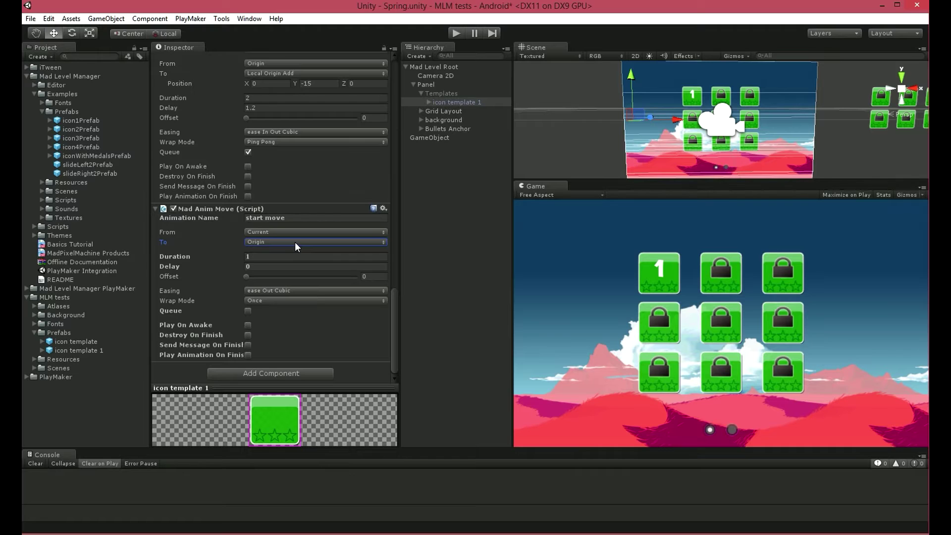
left_click(278, 267)
type("0,5")
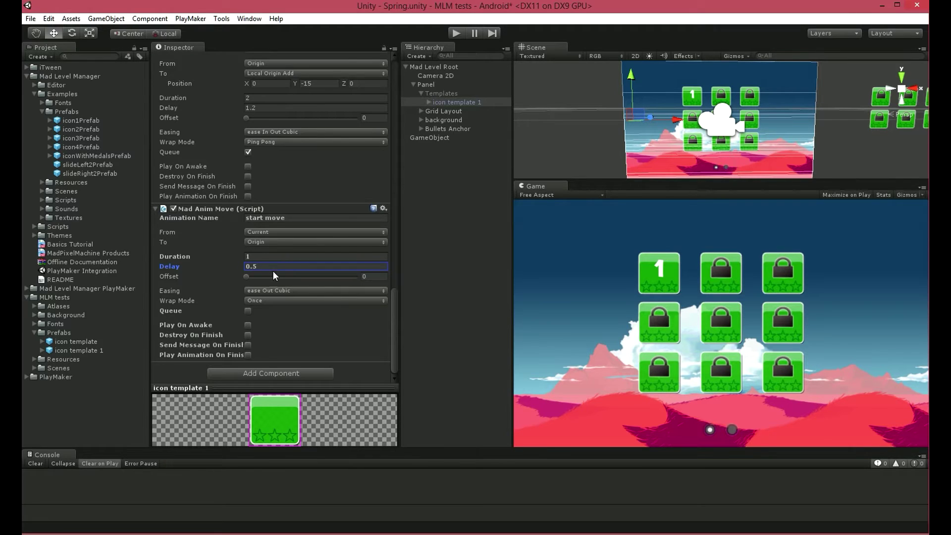
left_click(247, 324)
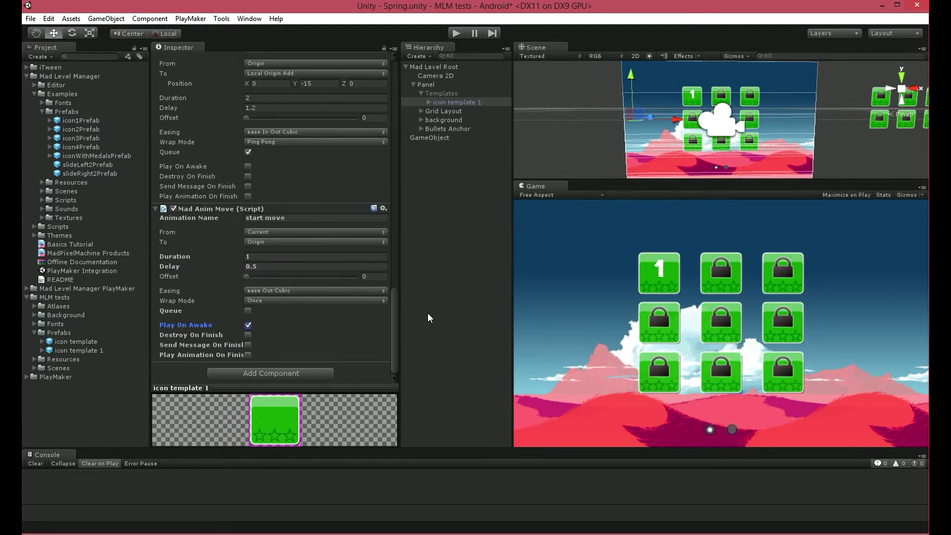
- Set the Startup Properties position mode to Add with a Y offset of -600
left_click_drag(392, 318, 379, 256)
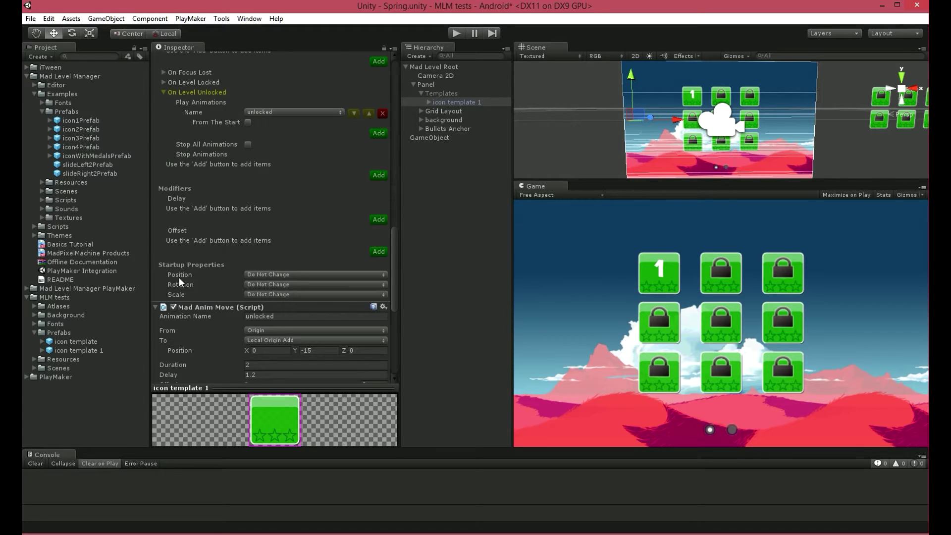
left_click(304, 273)
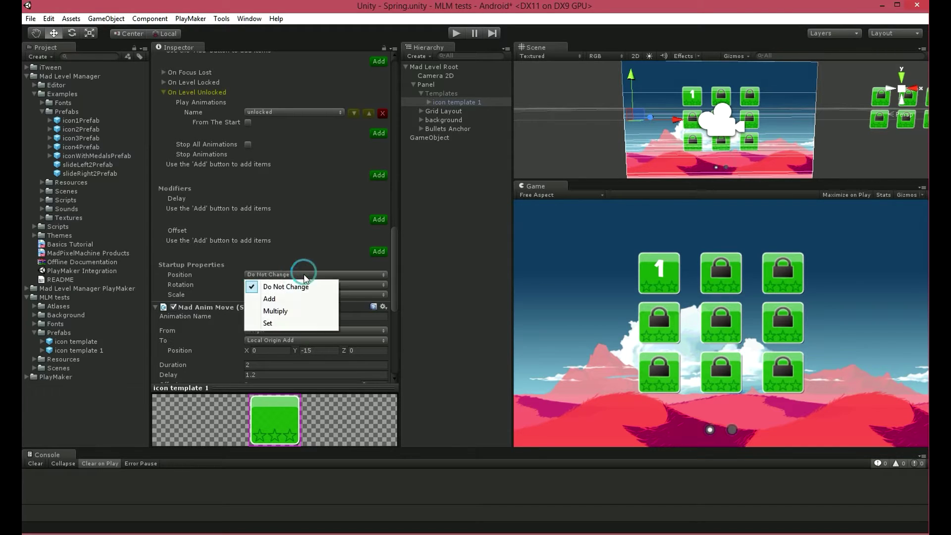
left_click(290, 300)
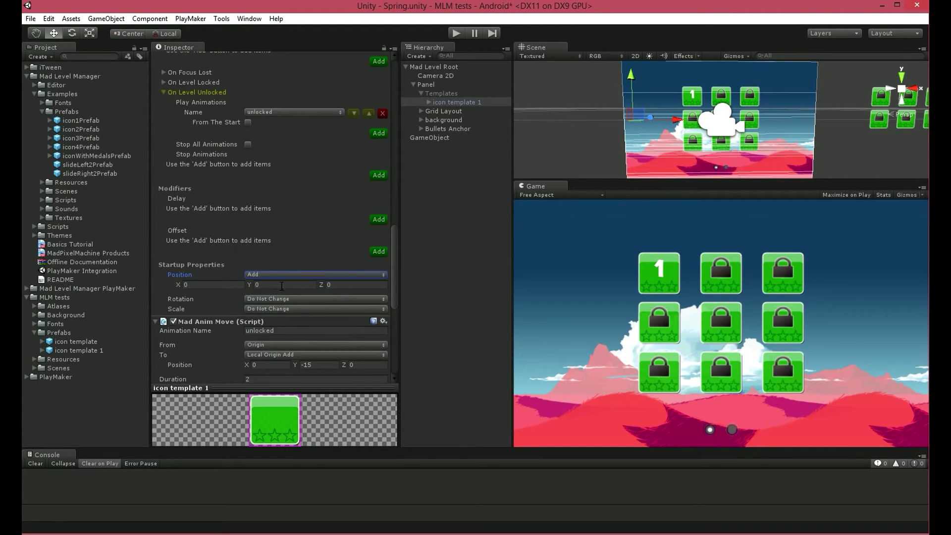
left_click(281, 285)
type("-600")
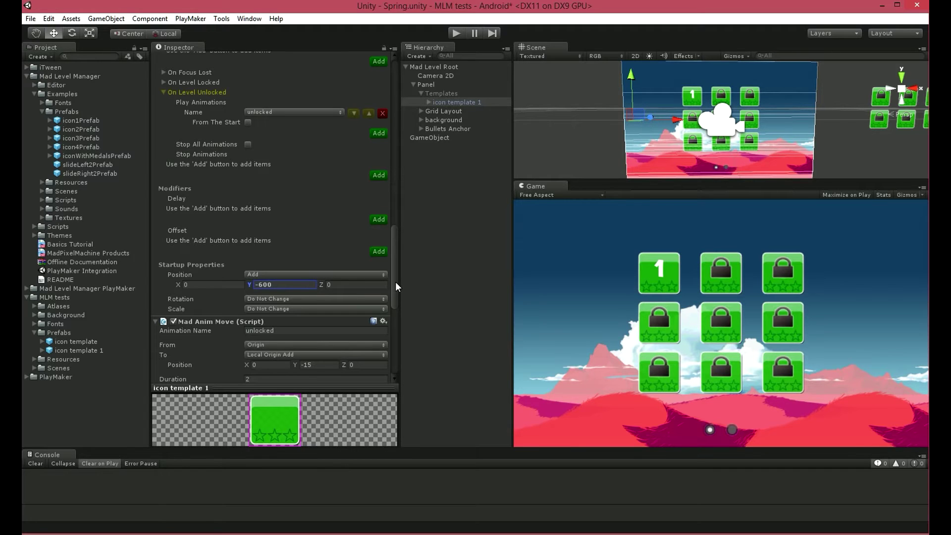
left_click_drag(395, 281, 400, 106)
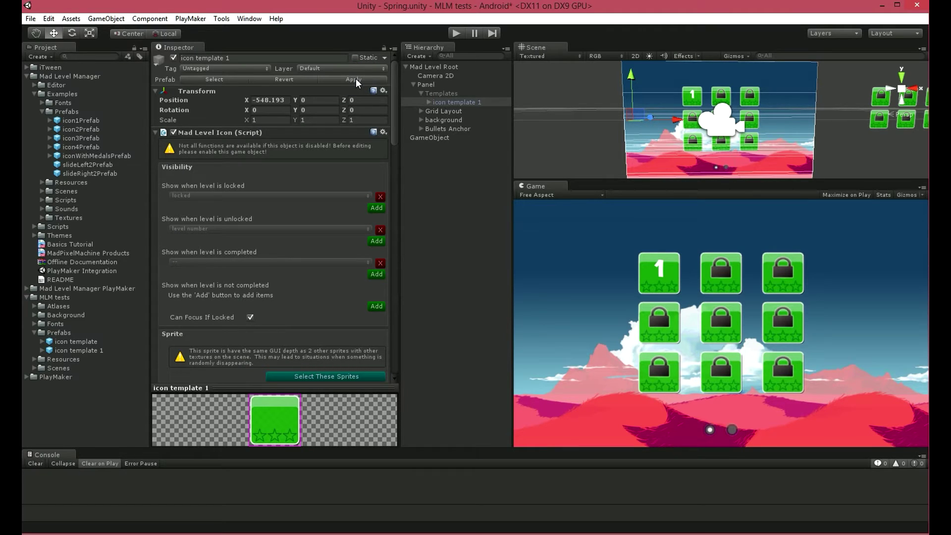
left_click(456, 33)
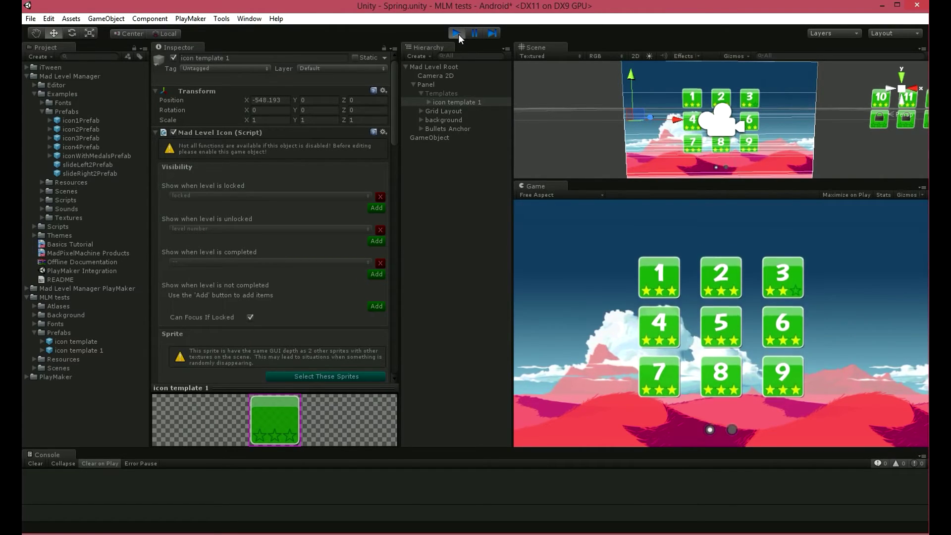
left_click(456, 34)
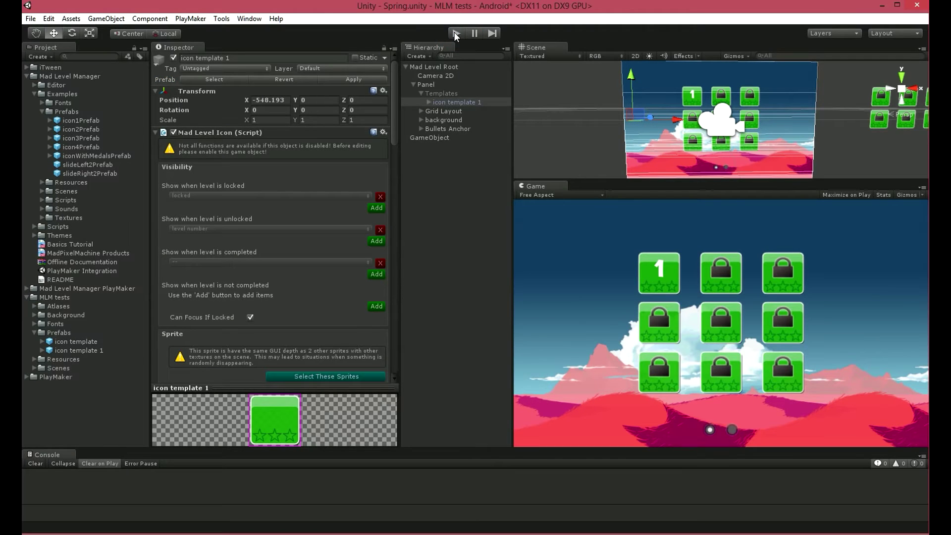
- Add a Mad Anim Rotate animation to icon template 1 named 'start rotate'
left_click(221, 19)
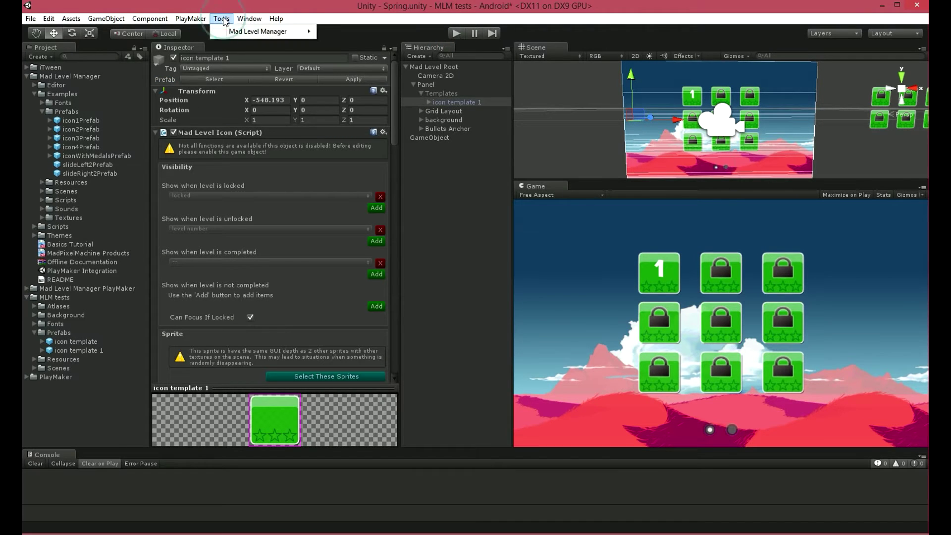
mouse_move(303, 34)
mouse_move(393, 100)
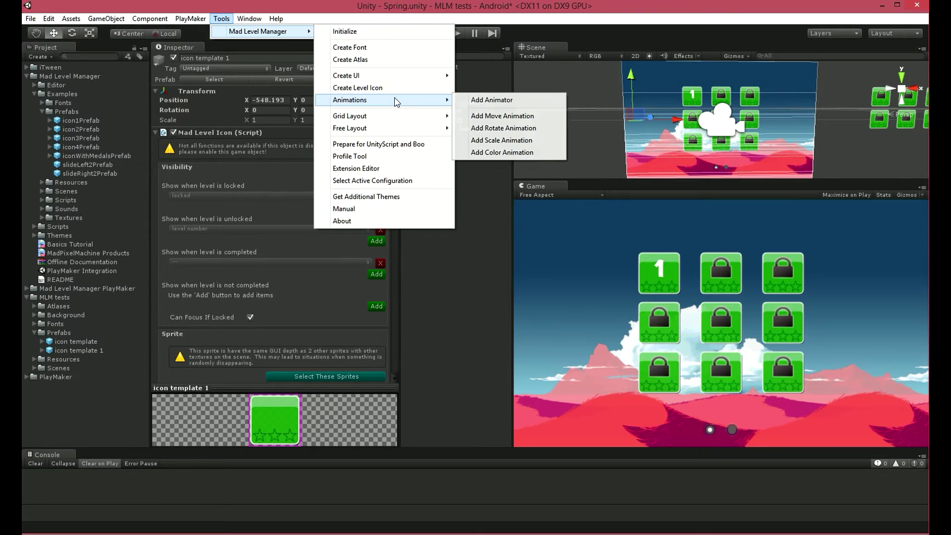
left_click(555, 128)
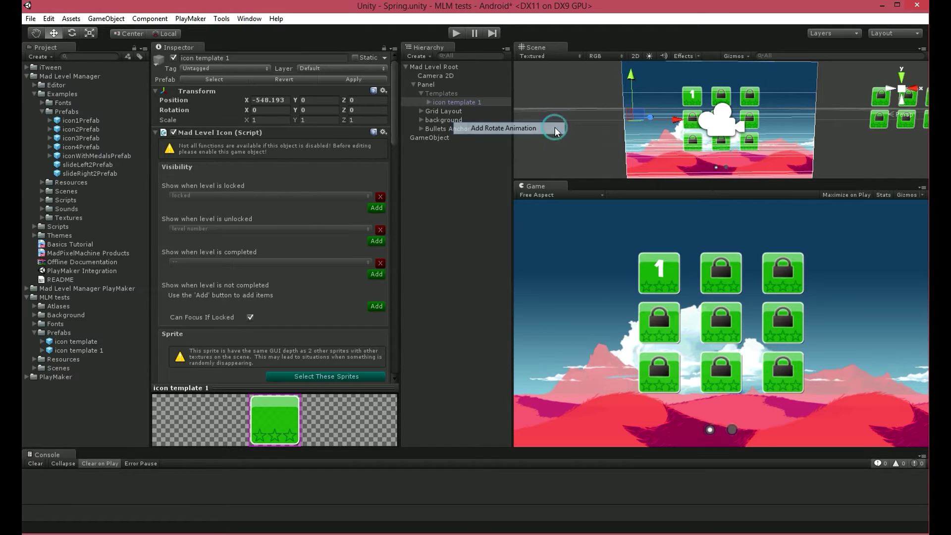
left_click_drag(393, 120, 389, 370)
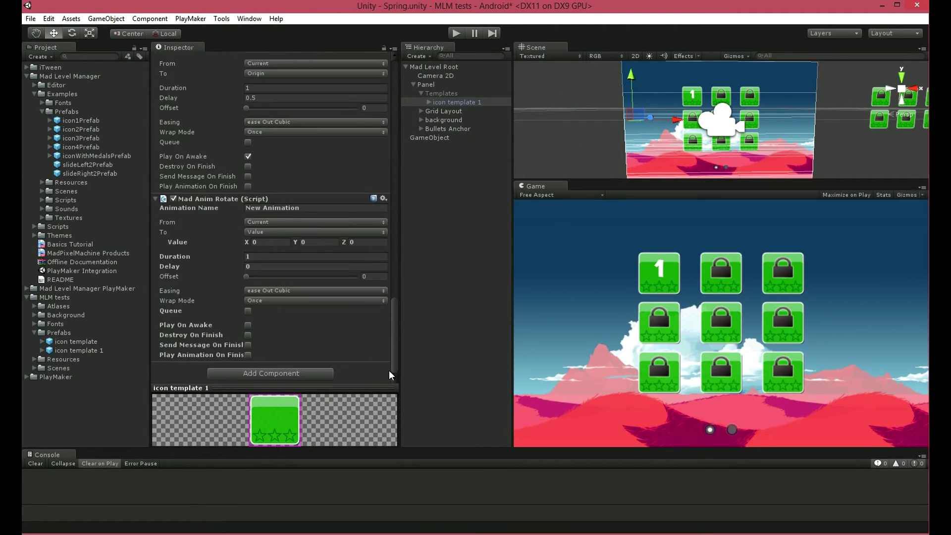
left_click(304, 211)
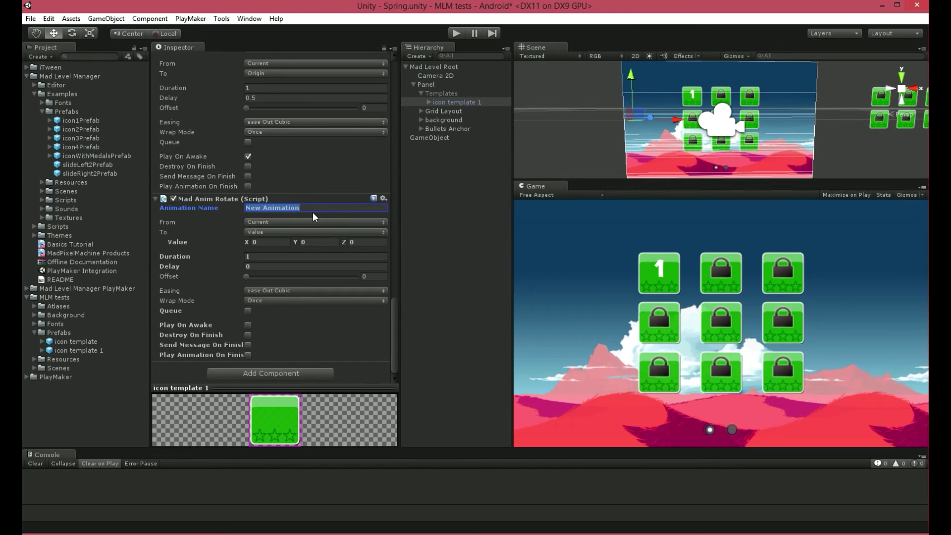
type("start rotate")
- Rotate from Origin Add with Z 45 to the icon's Current rotation
left_click(297, 221)
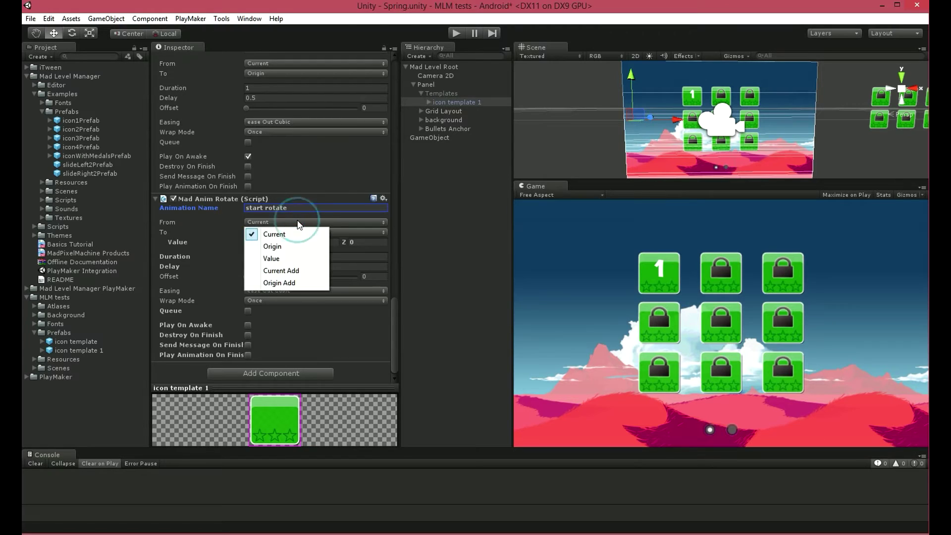
left_click(307, 284)
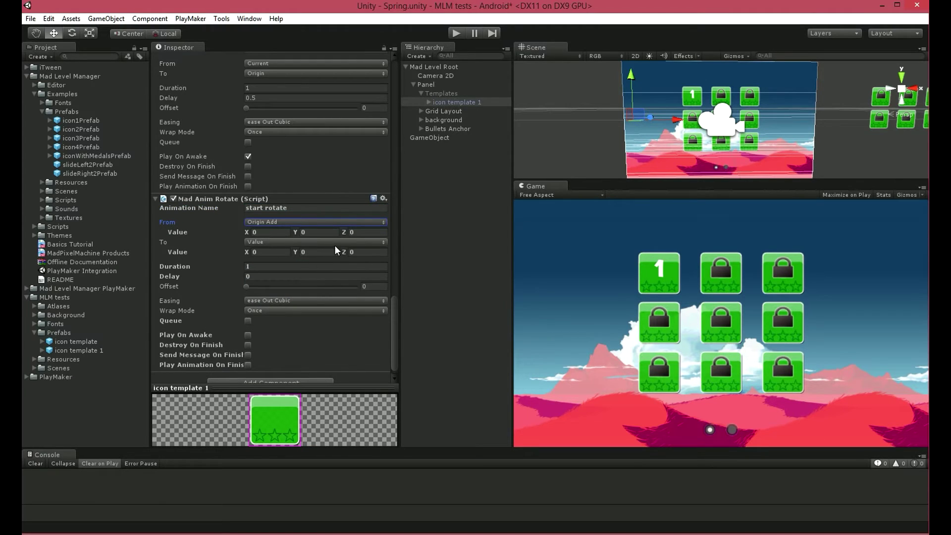
left_click(363, 232)
type("45")
left_click(349, 241)
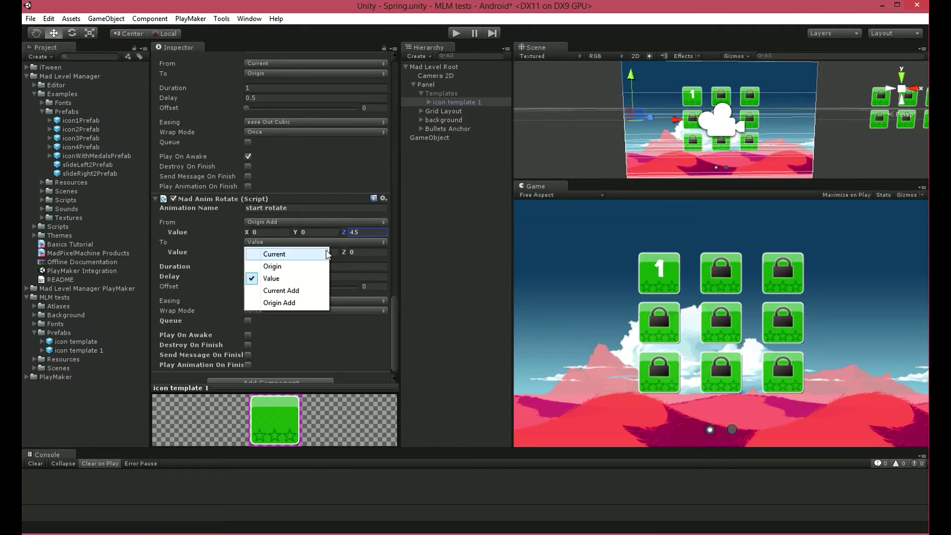
left_click(322, 250)
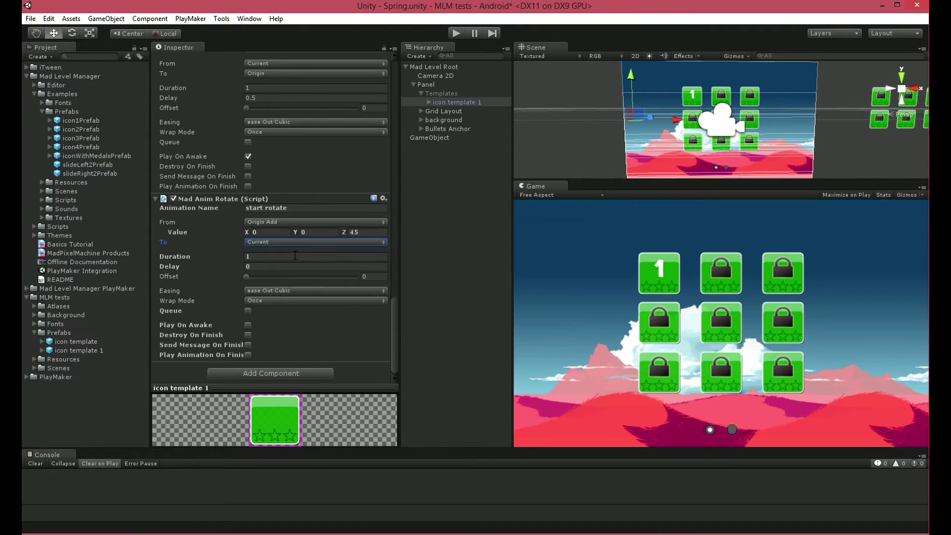
- Give the rotation duration 2, delay 0.5, and Play On Awake
left_click(295, 256)
type("2")
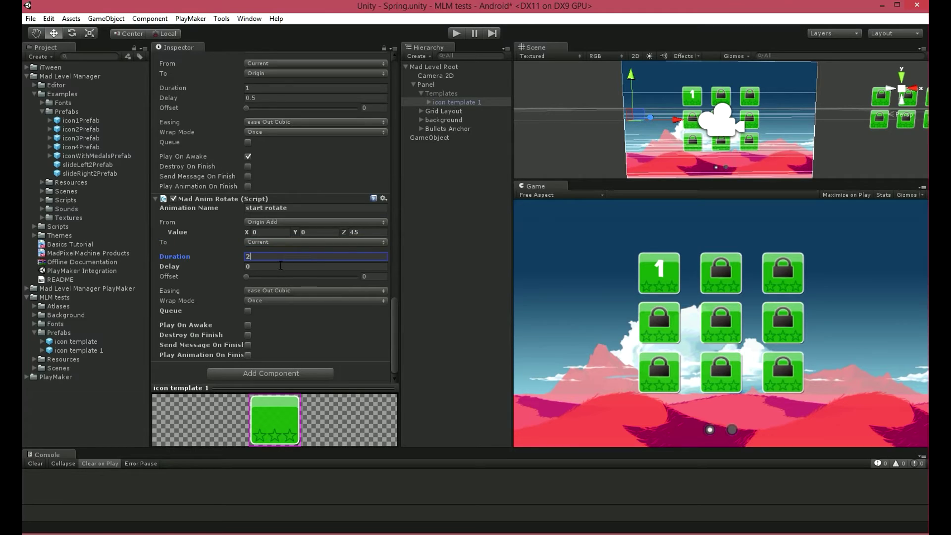
left_click(278, 267)
type("0.")
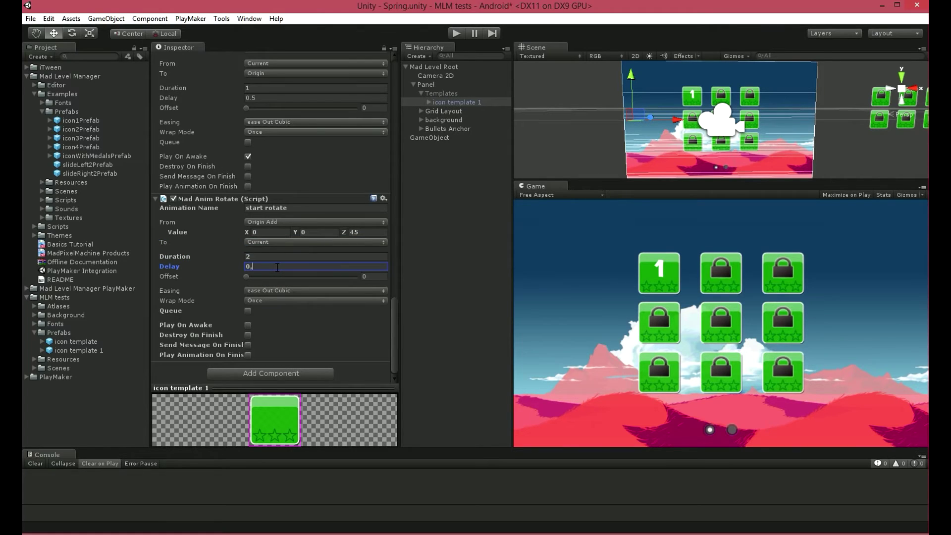
type("5")
left_click(248, 325)
- Preview in play mode as icons slide and rotate into the numbered 1–9 grid, then stop
left_click_drag(396, 326, 397, 77)
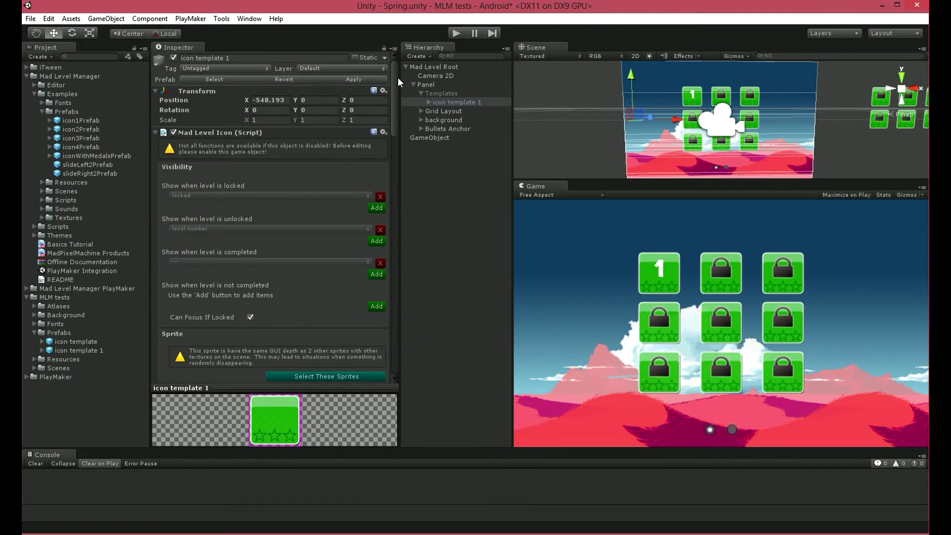
left_click(452, 34)
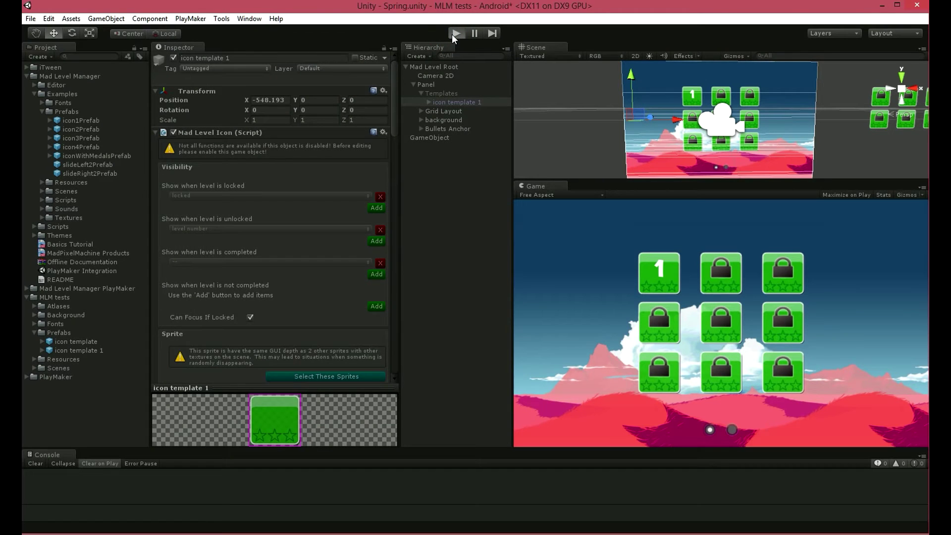
left_click(456, 33)
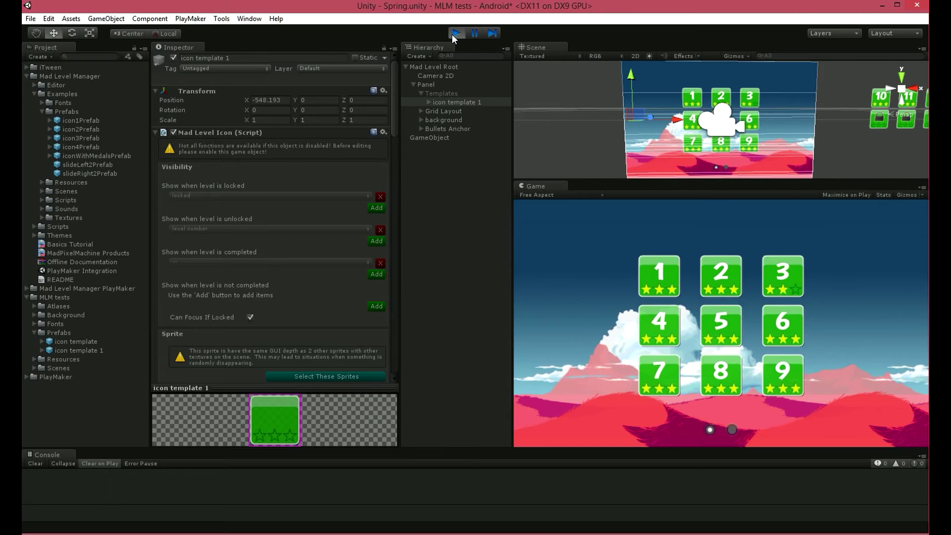
left_click(452, 37)
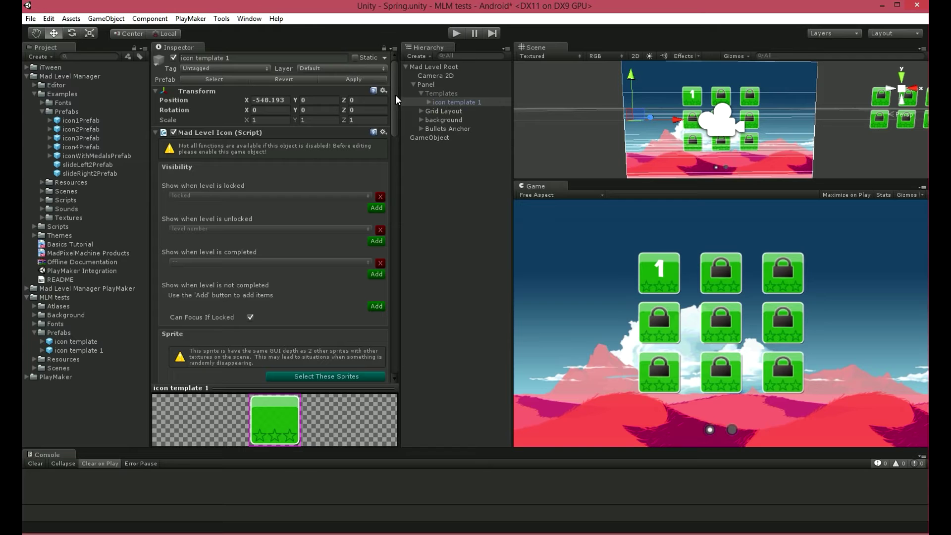
- Add Delay modifiers for 'start move' (Predefined function) and 'unlocked'
left_click_drag(394, 97, 390, 243)
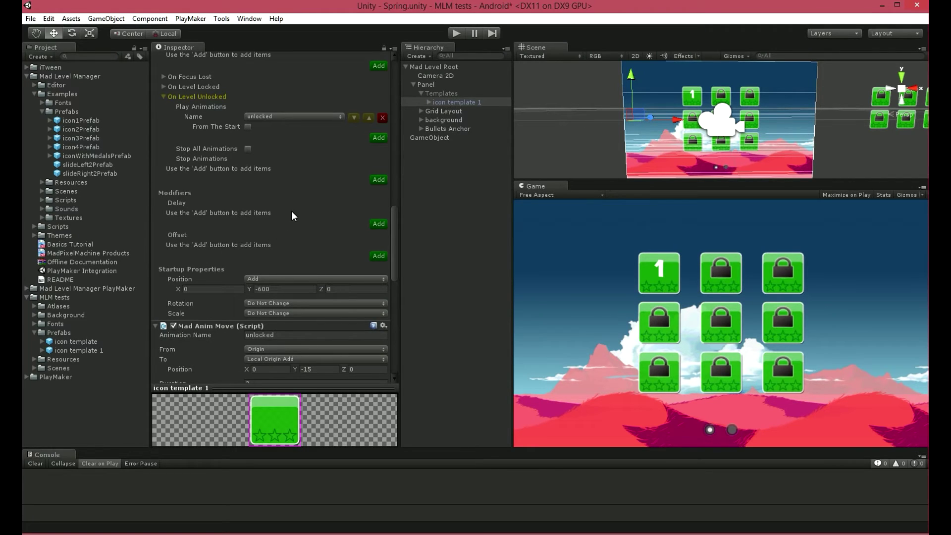
left_click(379, 224)
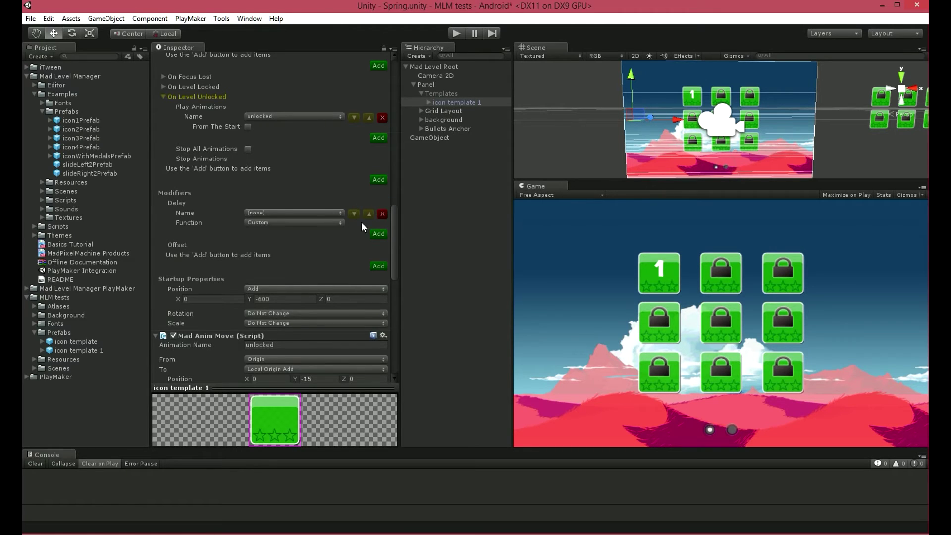
left_click(312, 213)
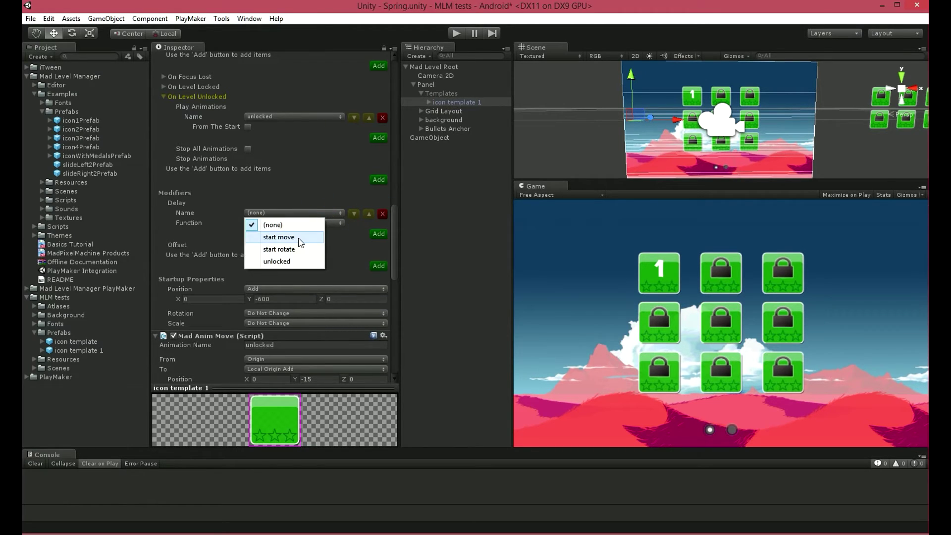
left_click(298, 237)
left_click(309, 221)
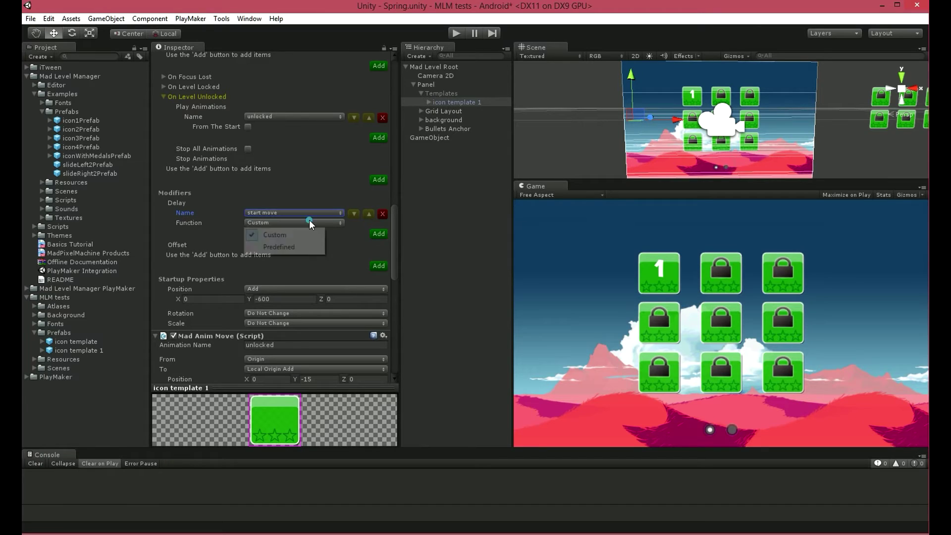
left_click(299, 246)
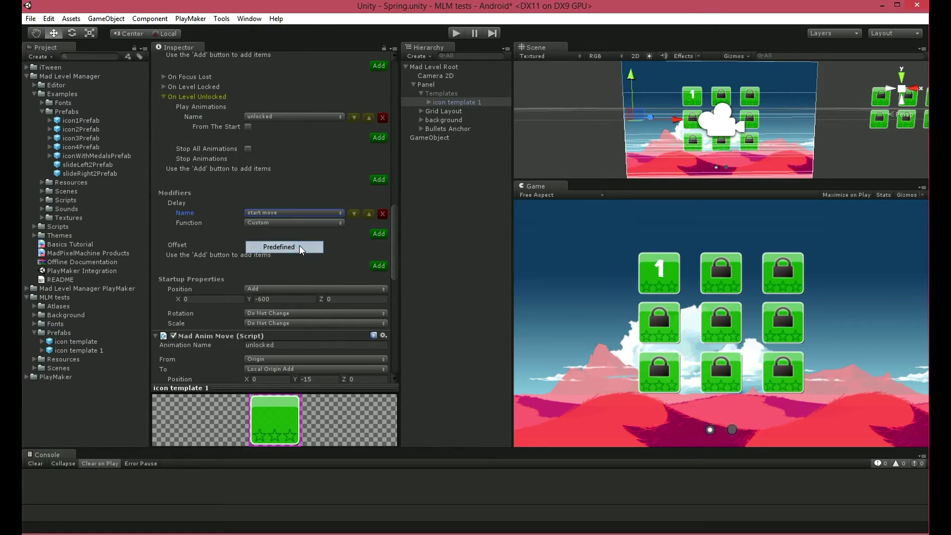
left_click(385, 269)
left_click(317, 266)
left_click(297, 315)
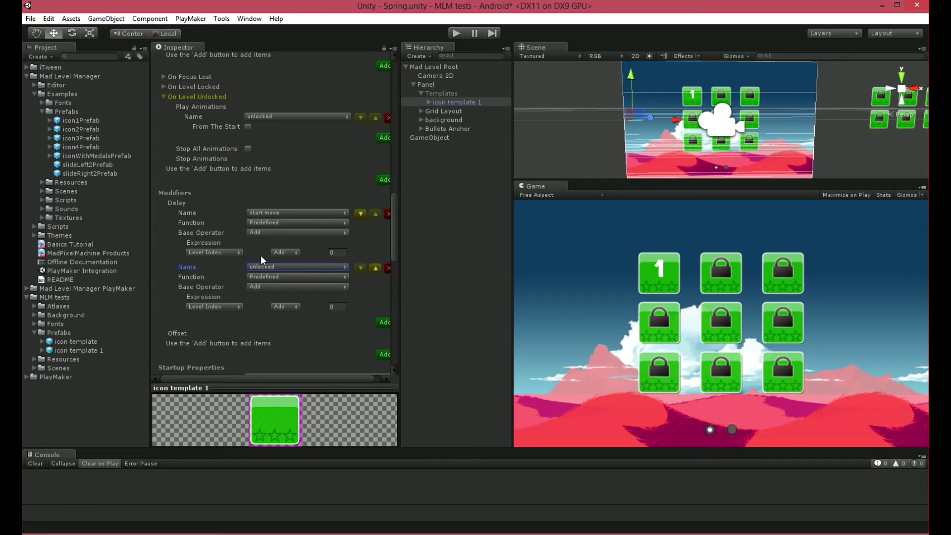
- Set both delay expressions to Grid Row Multiply 0.1
left_click(238, 252)
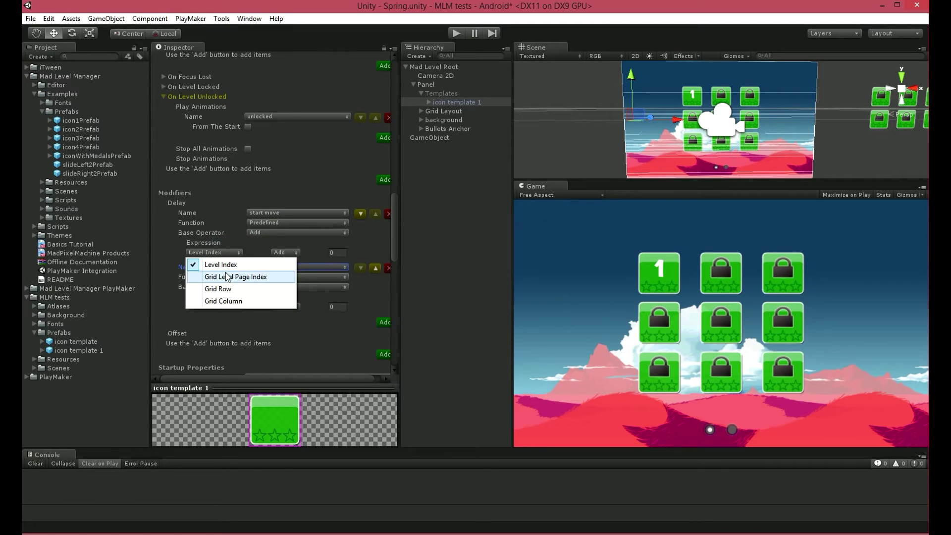
left_click(225, 289)
left_click(291, 252)
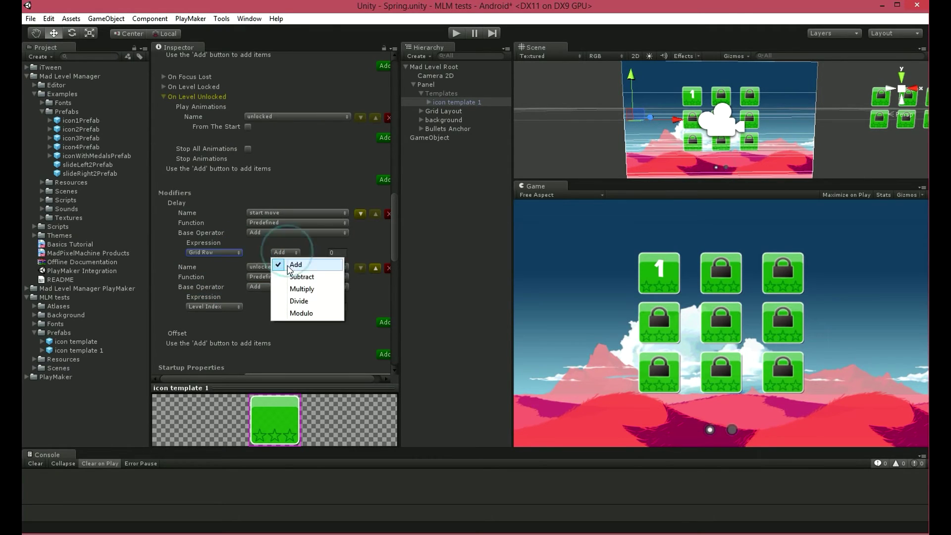
left_click(300, 289)
left_click(342, 252)
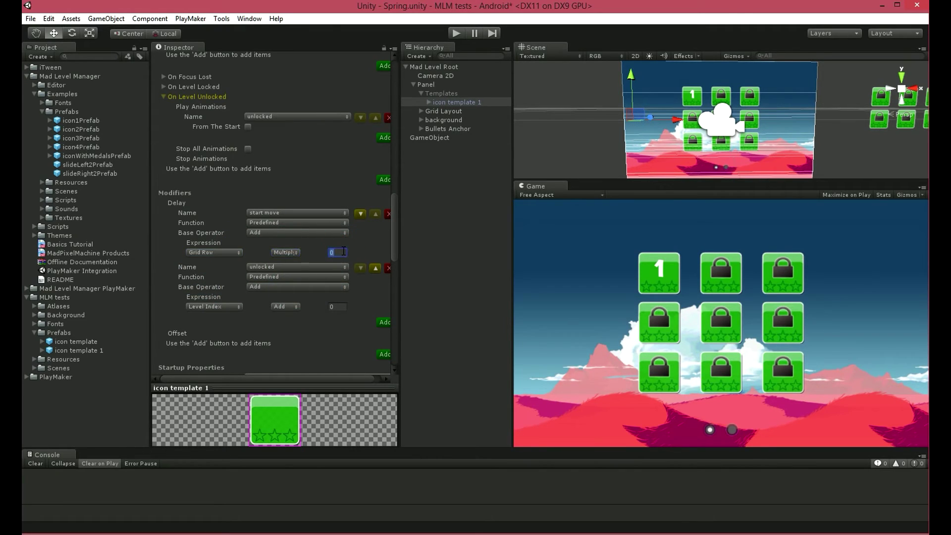
left_click(214, 307)
left_click(218, 342)
left_click(296, 307)
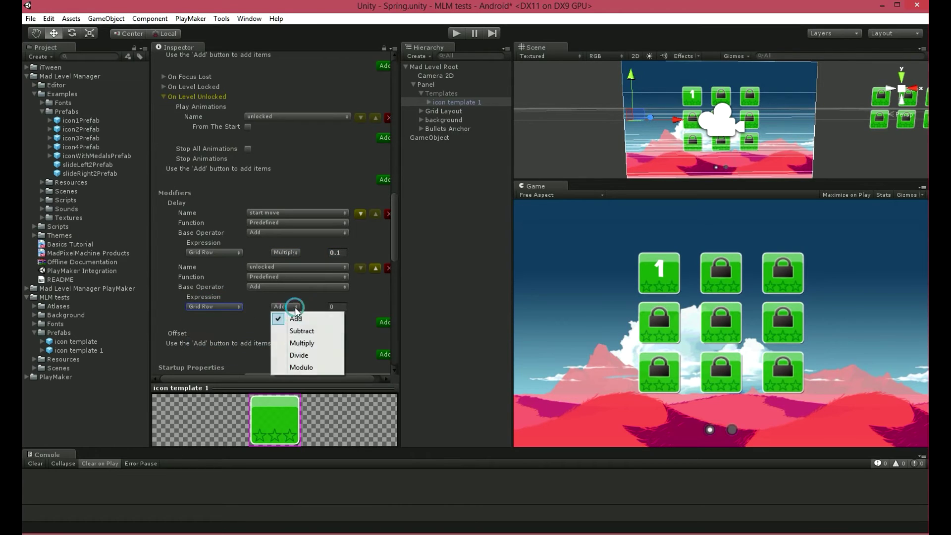
left_click(297, 342)
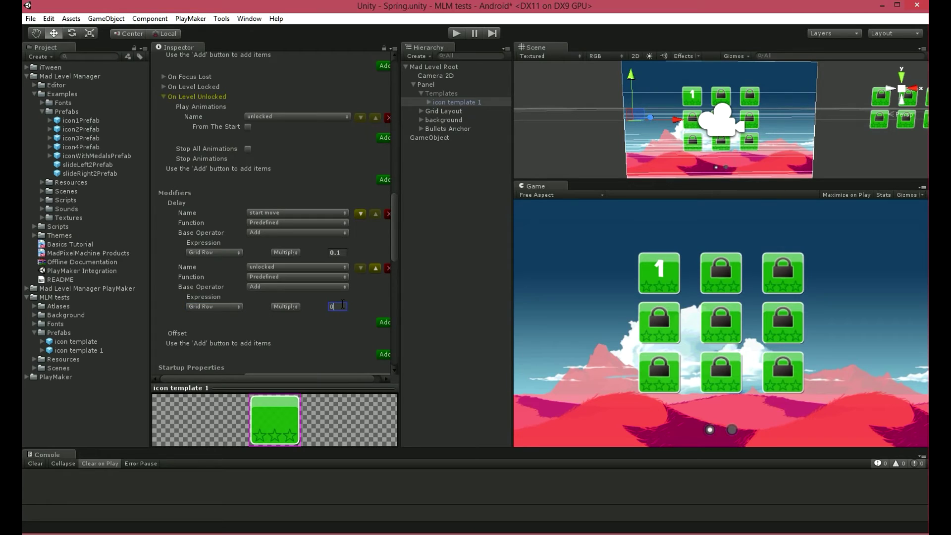
left_click_drag(395, 240, 372, 80)
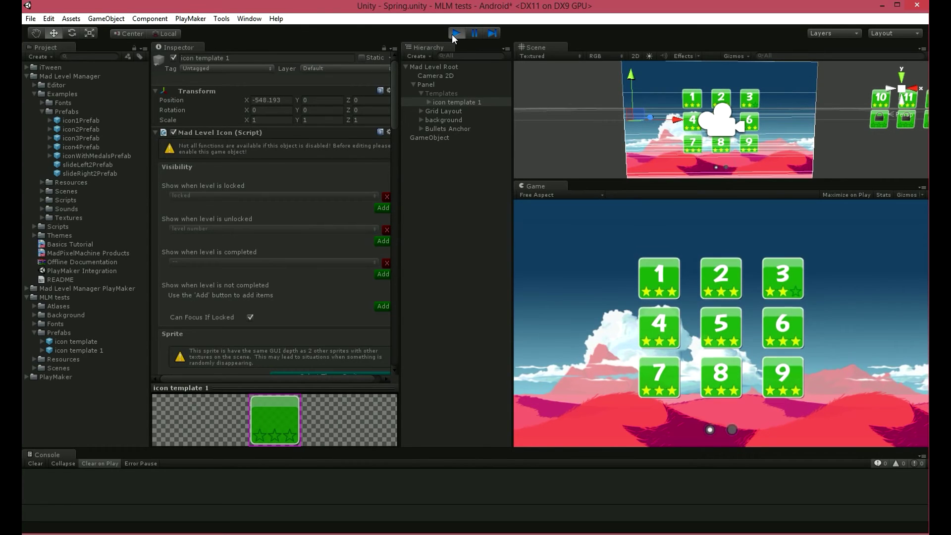
- Stop the preview and set both Delay Expressions to Grid Level Page Index
left_click(455, 34)
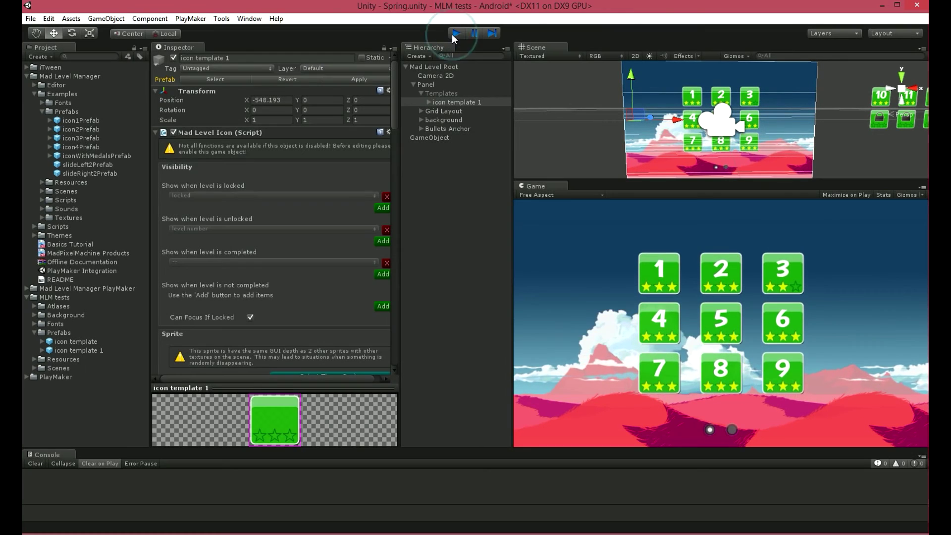
left_click_drag(395, 97, 387, 246)
left_click(214, 174)
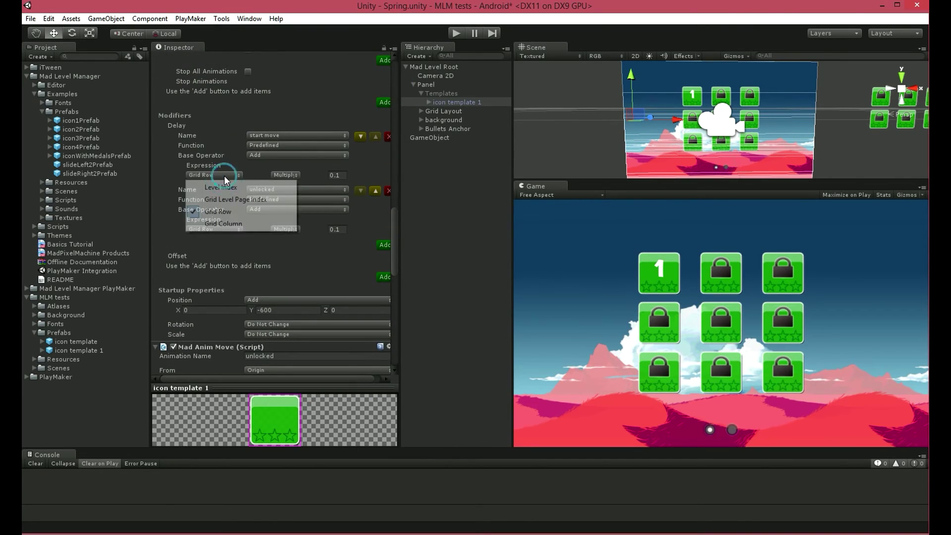
left_click(227, 200)
left_click(214, 229)
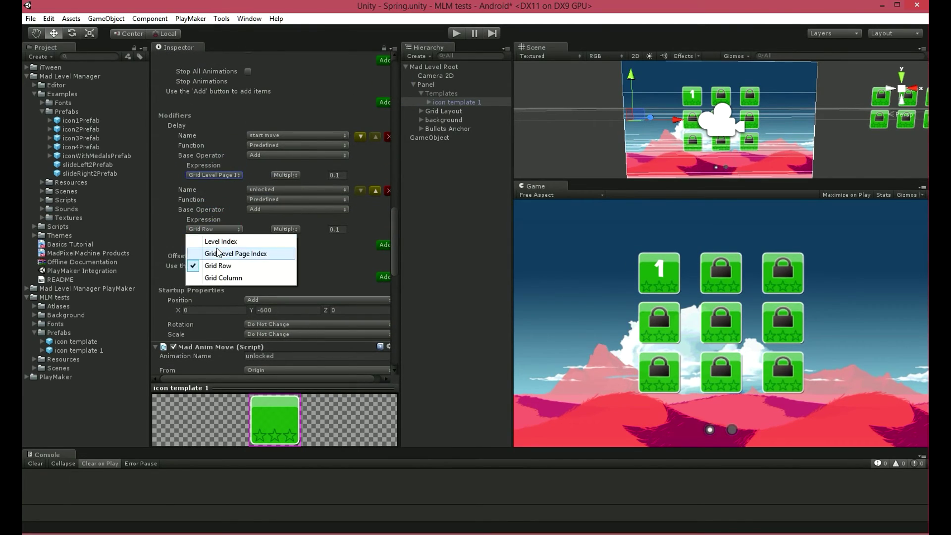
left_click(220, 252)
- Play the scene to watch the icons hop in one after another, then stop it
left_click_drag(393, 243, 374, 79)
left_click(457, 33)
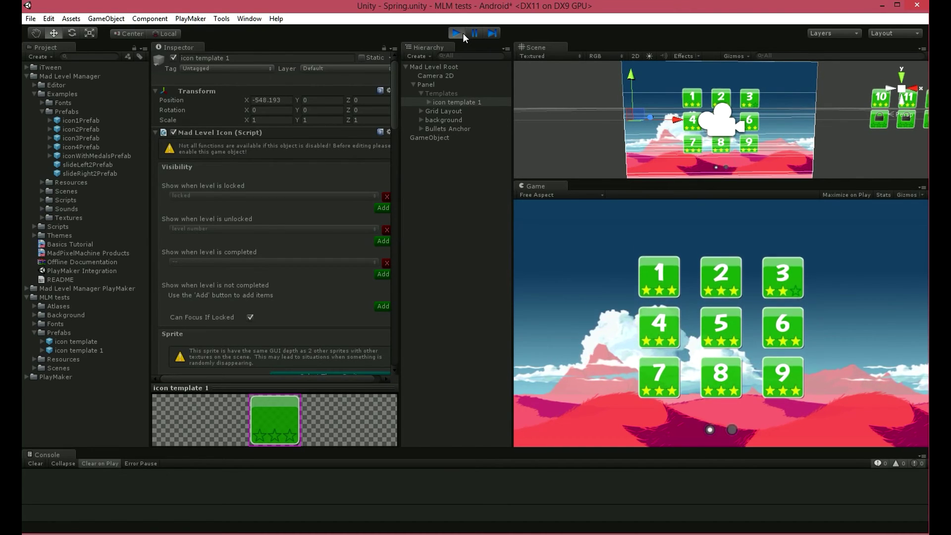
left_click(462, 32)
- Look over the On Focus animation list without choosing one, then bring up the Mad Level Manager commands
left_click_drag(396, 107, 388, 212)
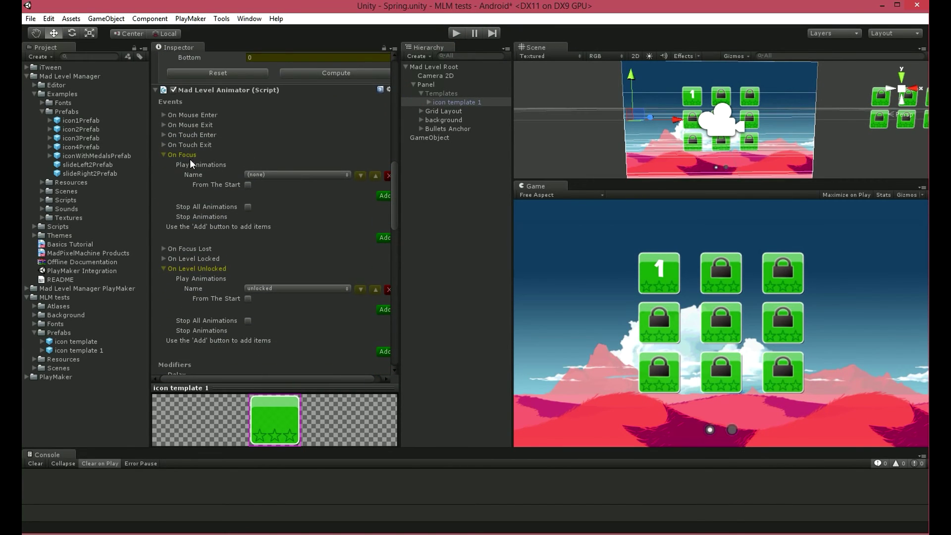
left_click(276, 175)
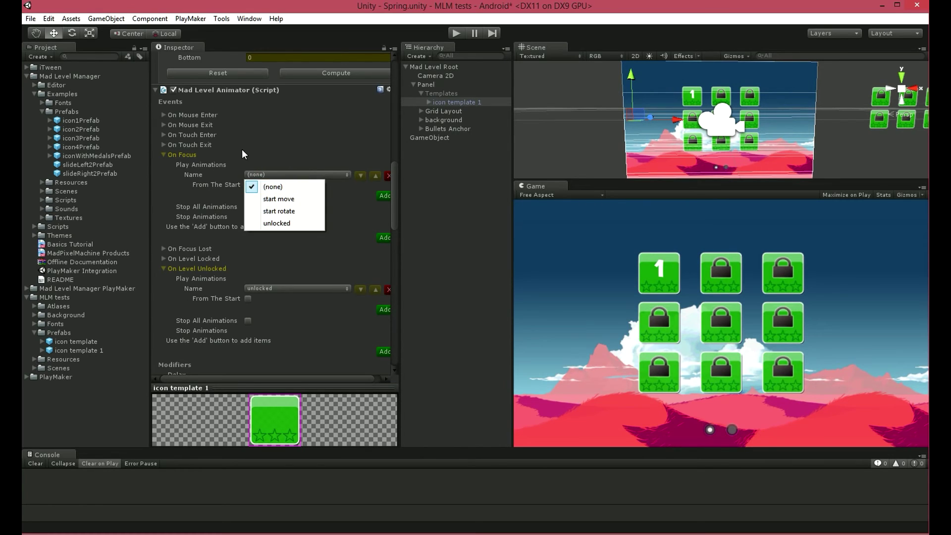
left_click(210, 154)
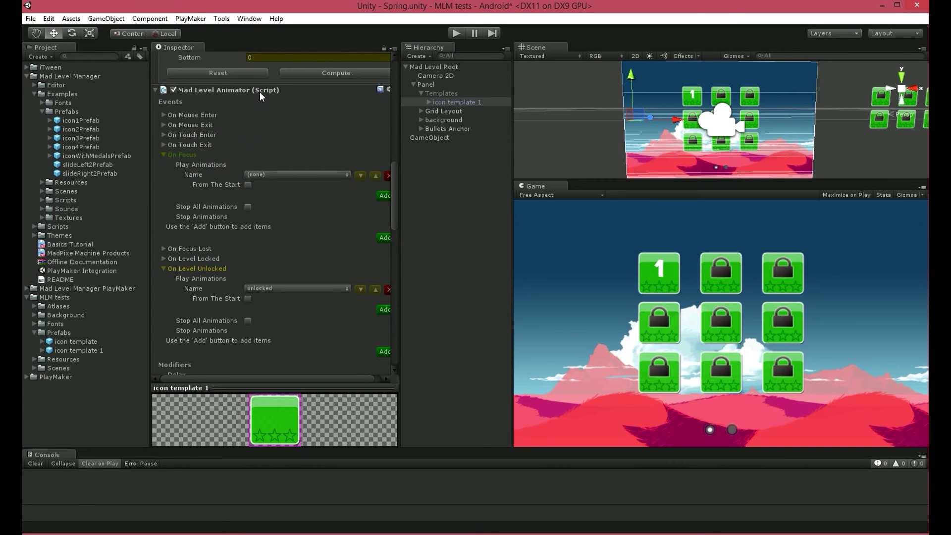
left_click(221, 18)
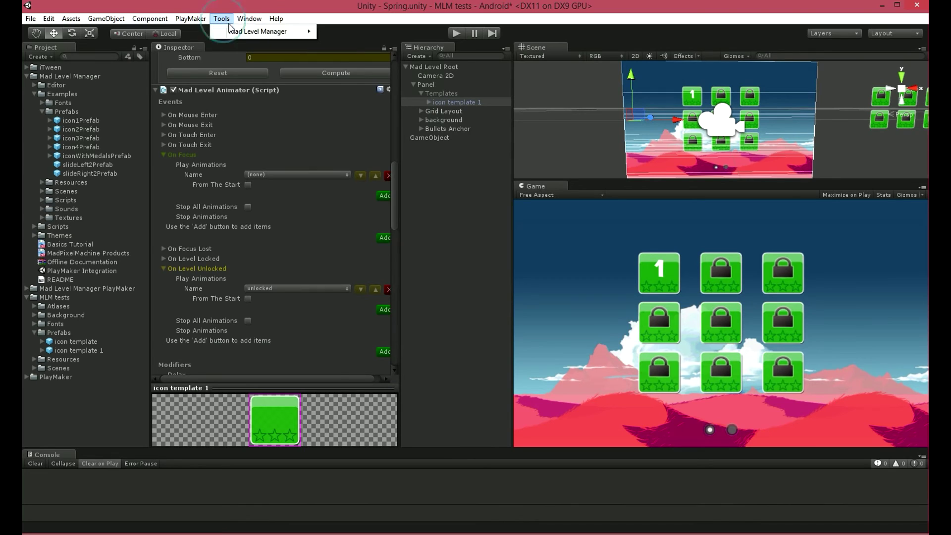
- Add a Mad Anim Scale animation named 'grow' with target value 1.3 on X, Y and Z
mouse_move(295, 33)
mouse_move(439, 99)
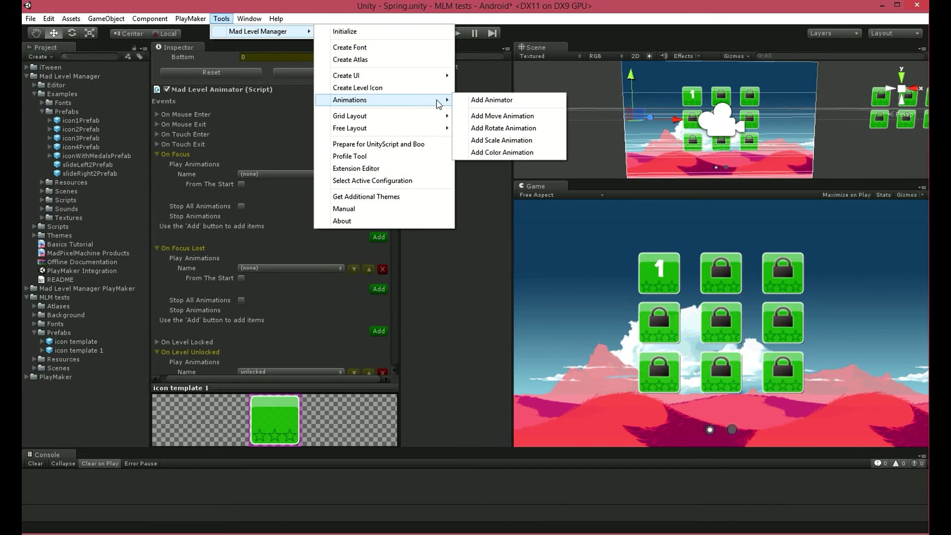
left_click(541, 140)
left_click_drag(394, 173, 400, 365)
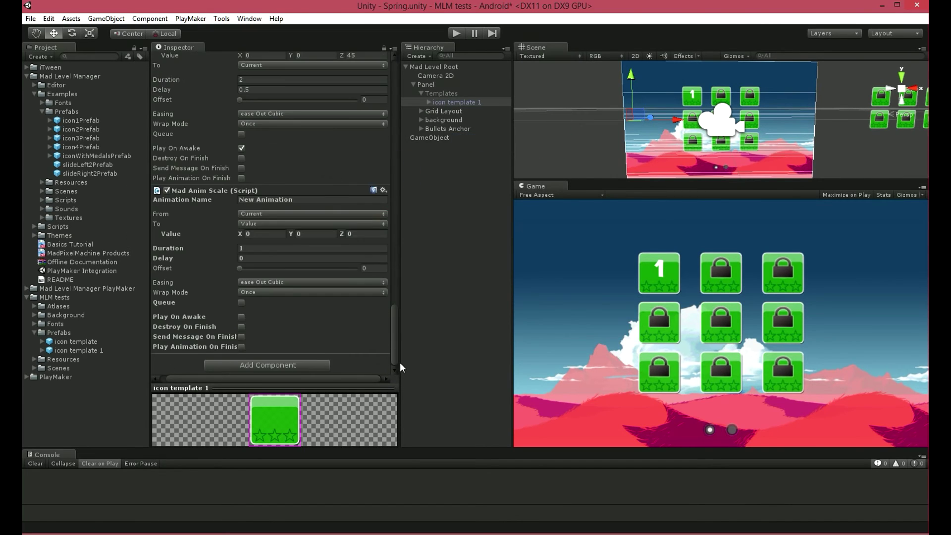
left_click(308, 199)
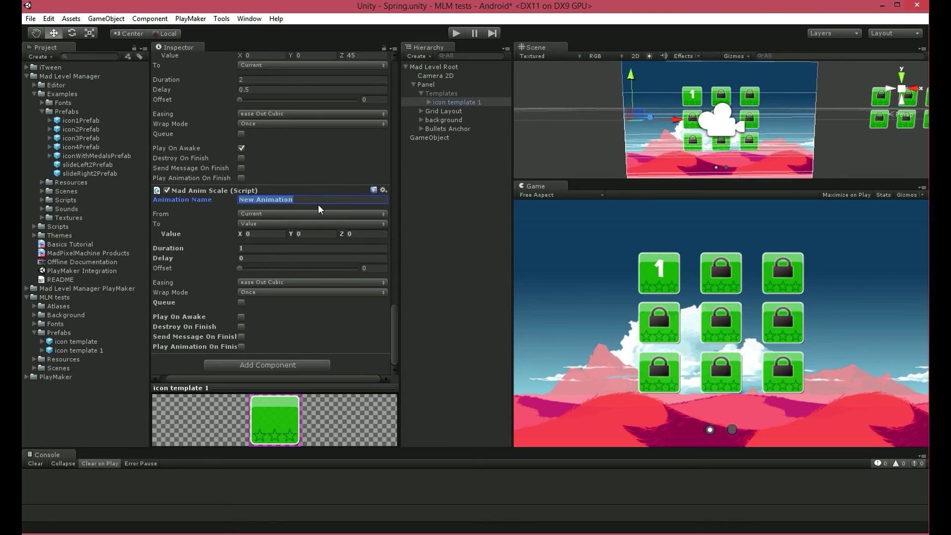
type("grow")
left_click(277, 235)
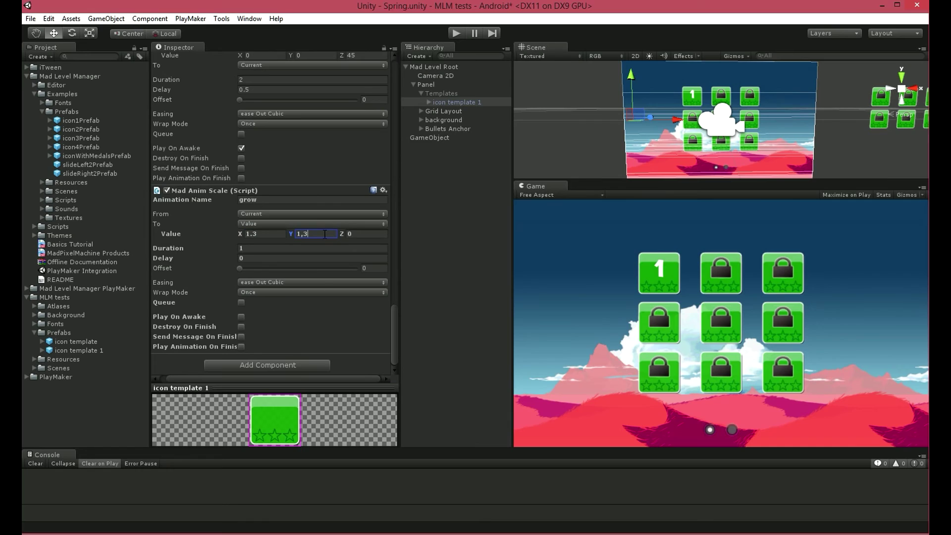
left_click(359, 233)
type("1.3")
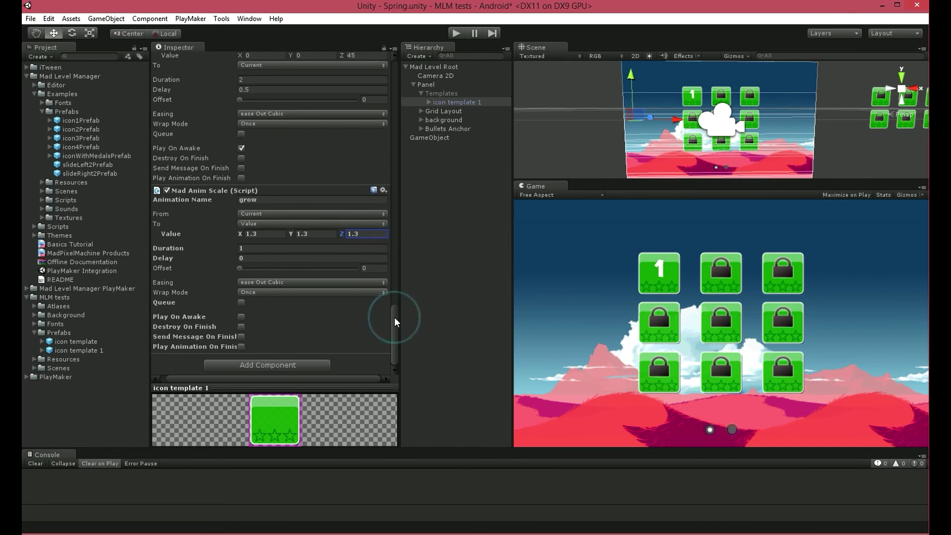
left_click_drag(394, 317, 393, 159)
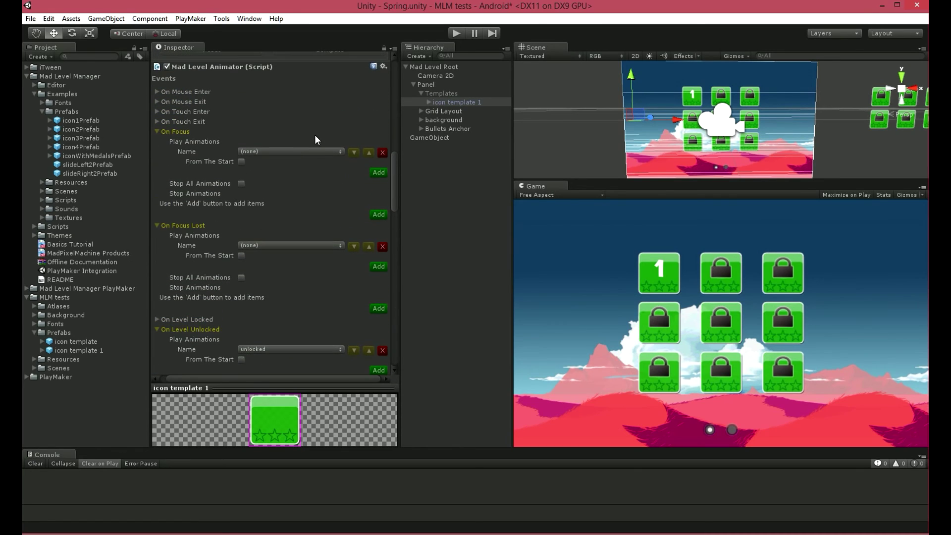
- Make icons play the 'grow' animation On Focus
left_click(297, 151)
left_click(290, 178)
left_click_drag(395, 188, 391, 309)
- Add a second scale animation named 'shrink' with target value 1, 1, 1
left_click(229, 21)
mouse_move(277, 31)
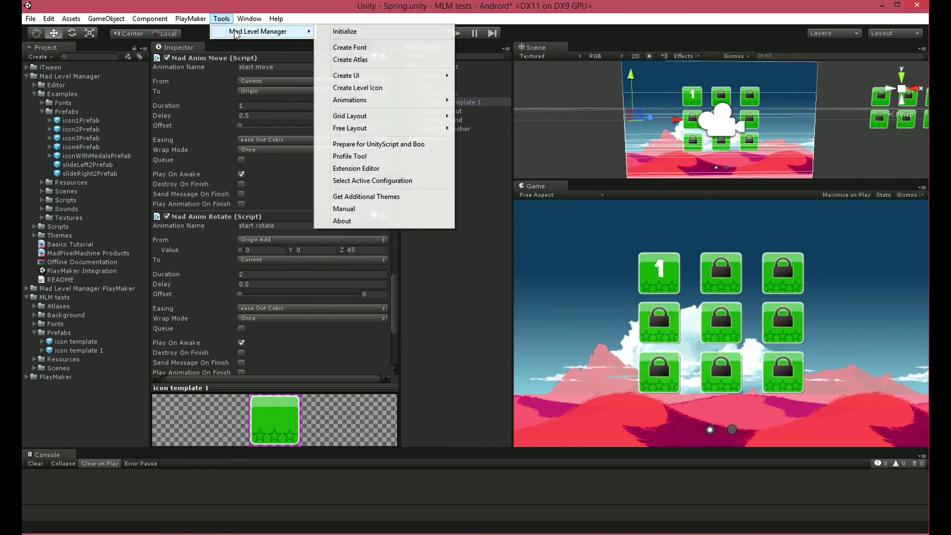
mouse_move(391, 101)
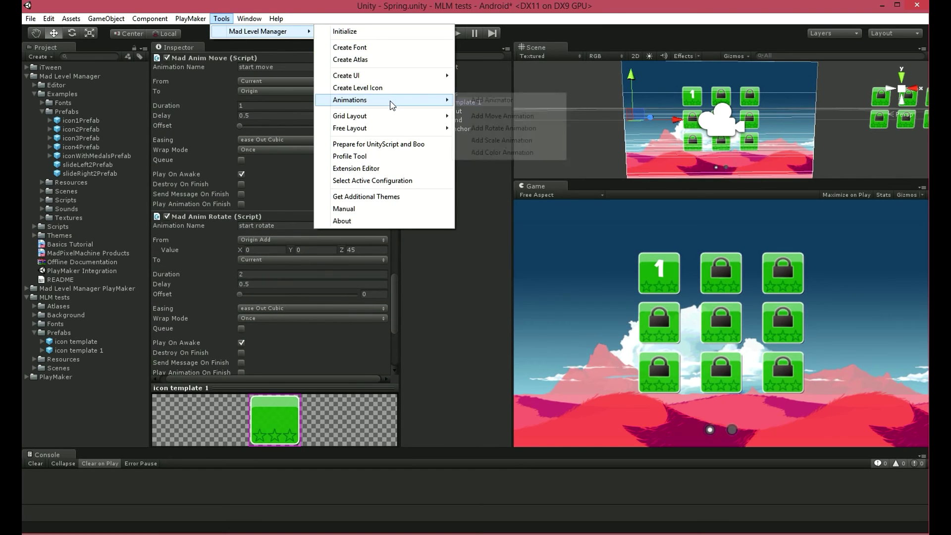
left_click(539, 143)
left_click_drag(395, 270, 394, 347)
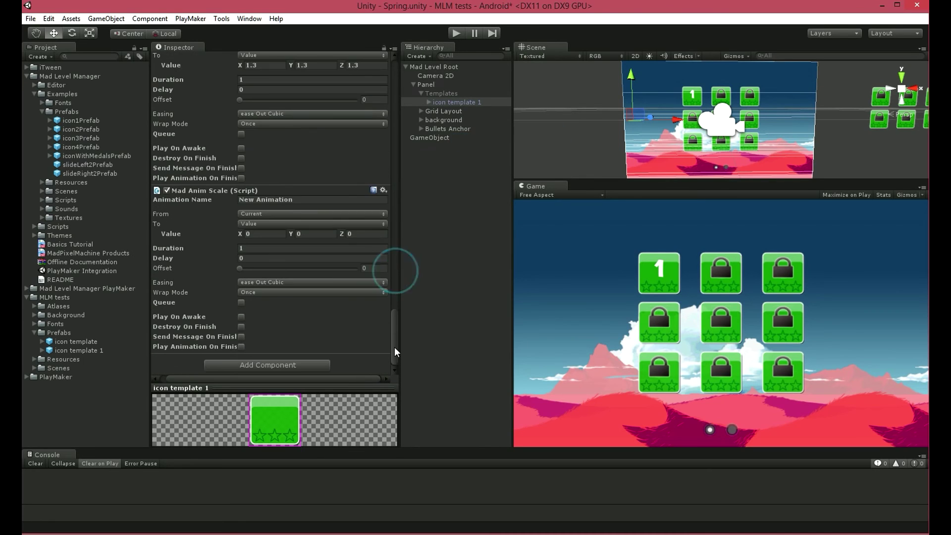
left_click(297, 200)
type("shrink")
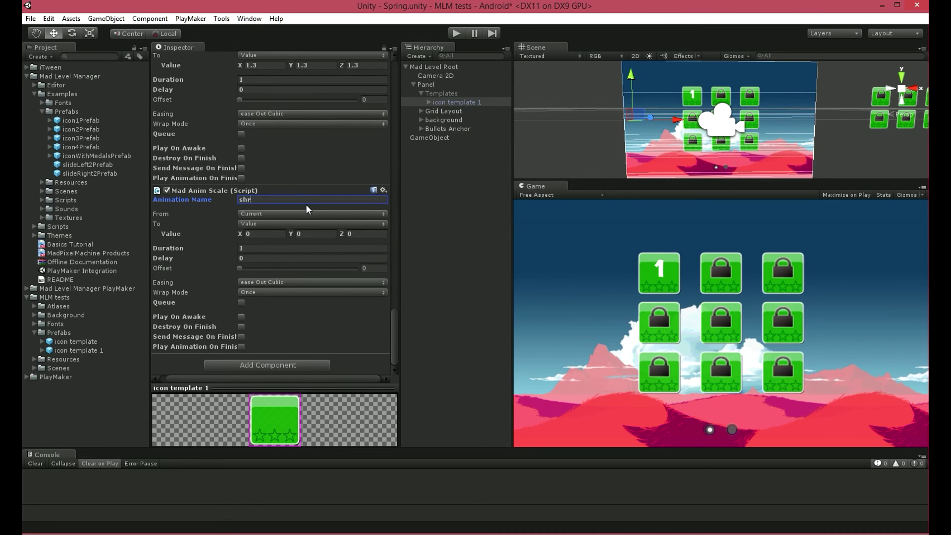
left_click(264, 234)
type("11")
left_click(348, 232)
type("1")
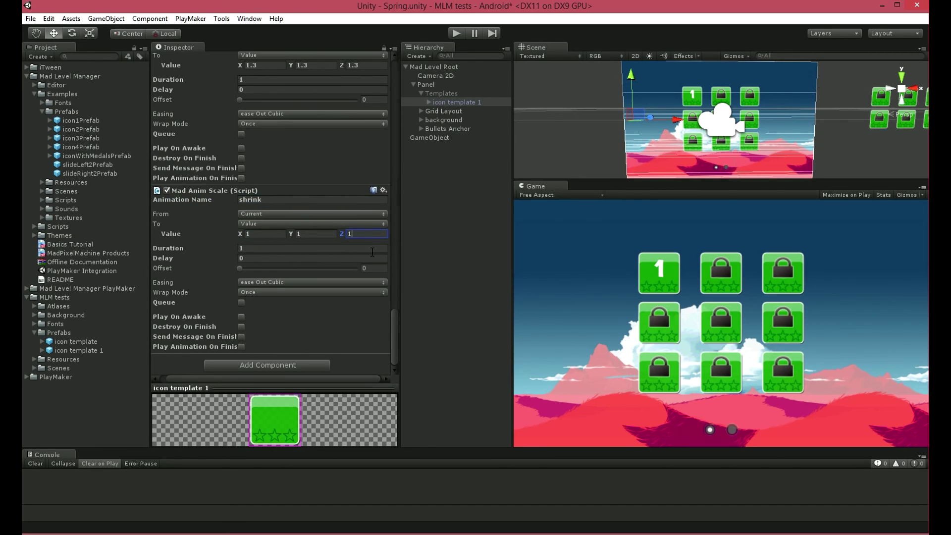
left_click_drag(394, 314, 409, 159)
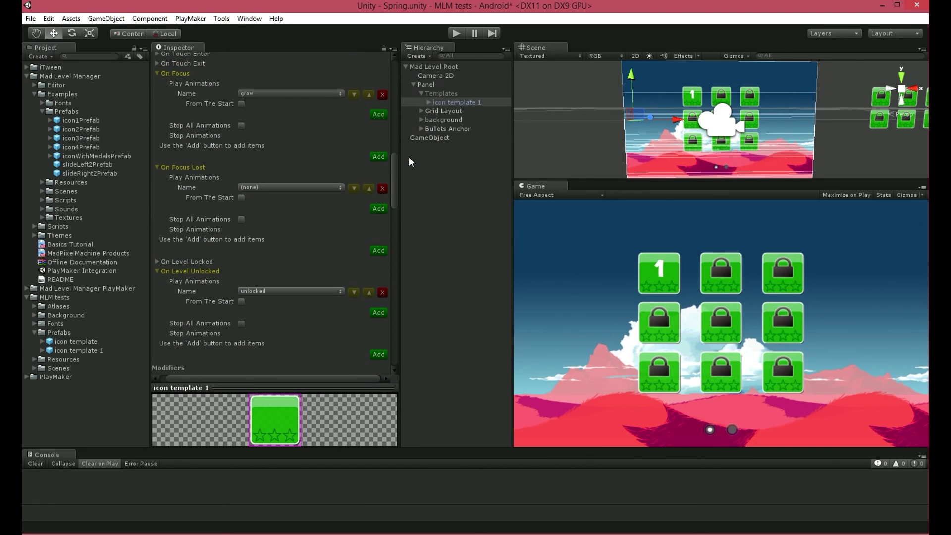
- Make On Focus Lost play 'shrink' followed by 'unlocked'
left_click(305, 188)
left_click(286, 223)
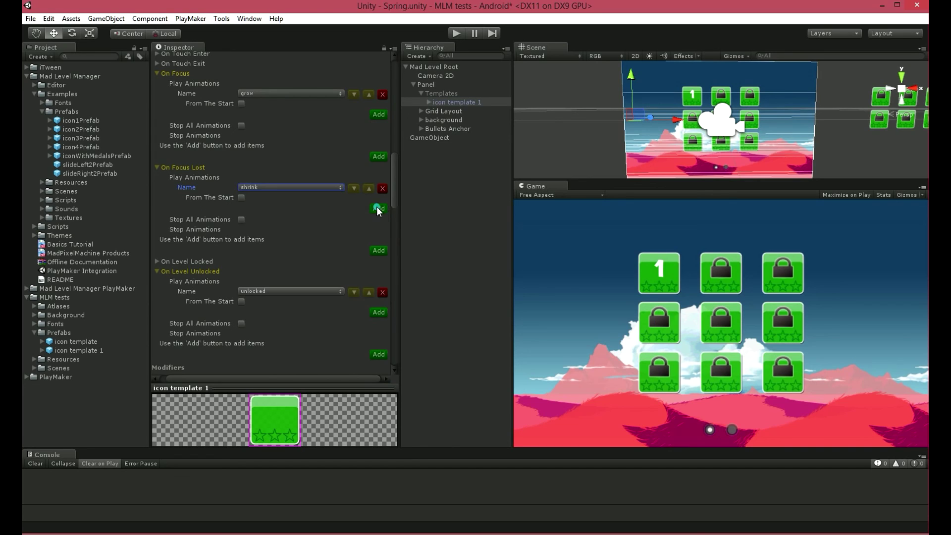
left_click(378, 208)
left_click(298, 206)
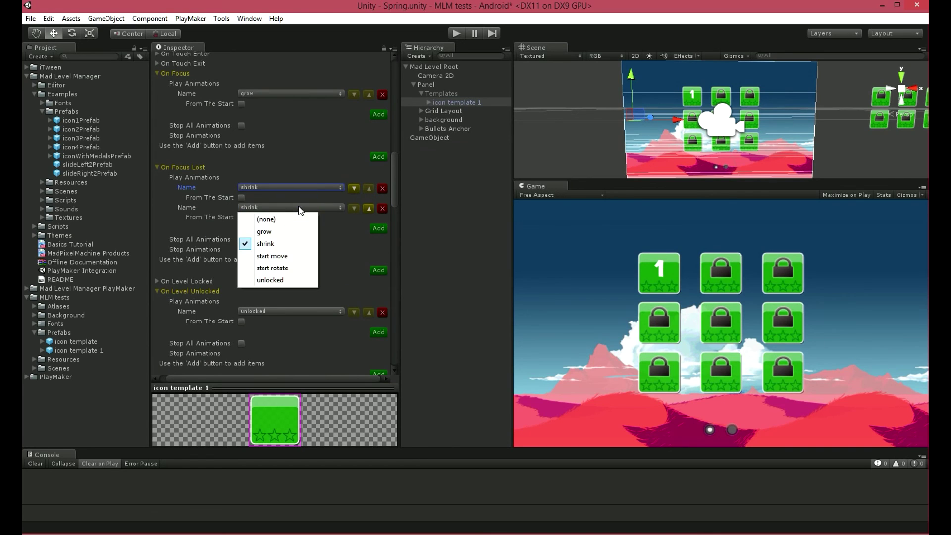
left_click(288, 280)
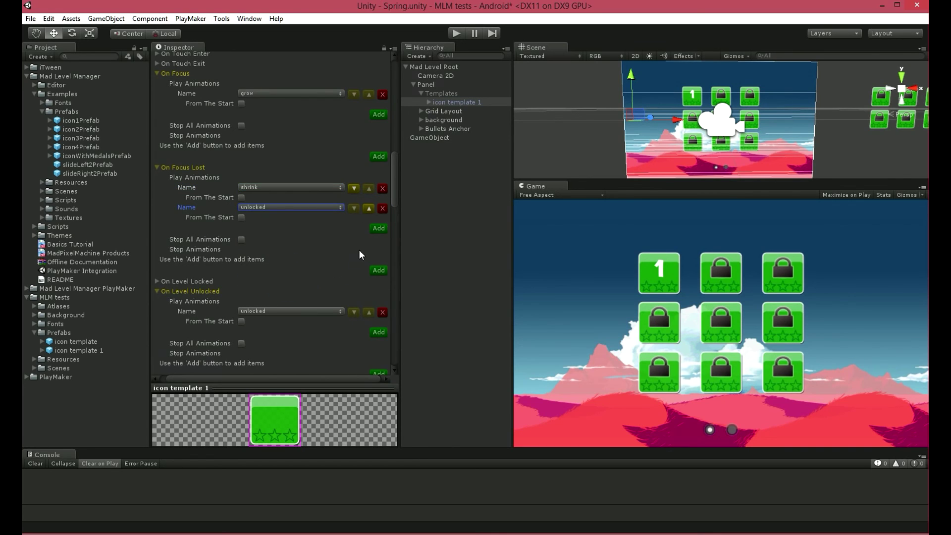
left_click_drag(394, 193, 394, 70)
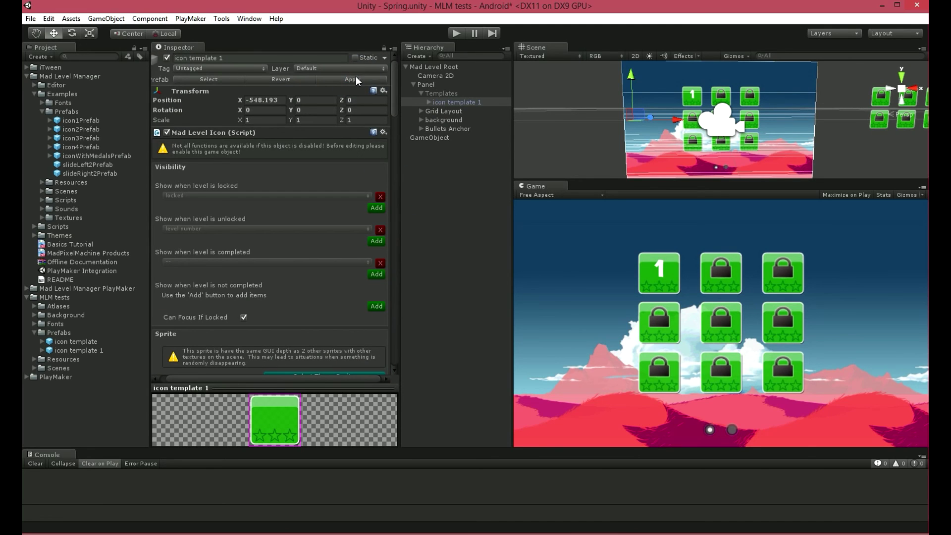
- Play the scene, preview the focus grow effect, and swipe to page 2 and back to page 1
left_click(452, 34)
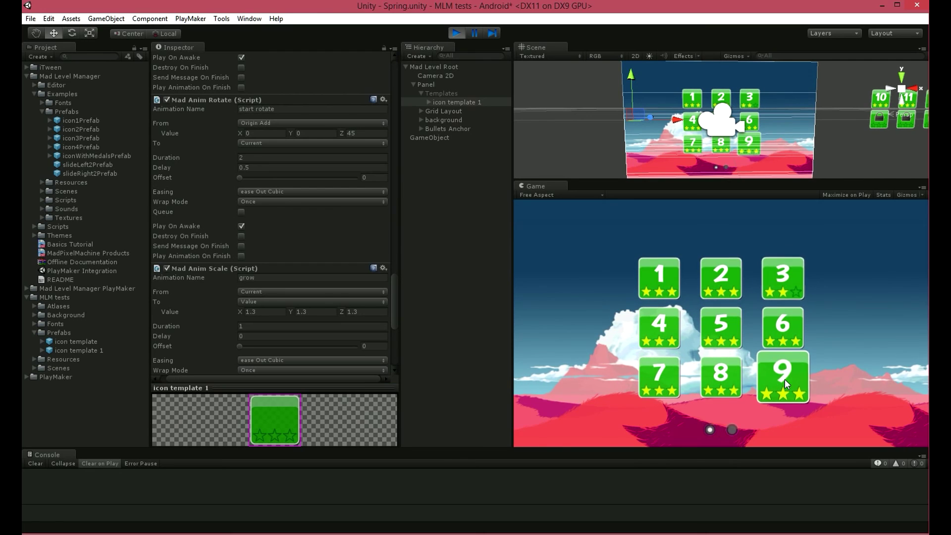
left_click_drag(876, 289, 644, 294)
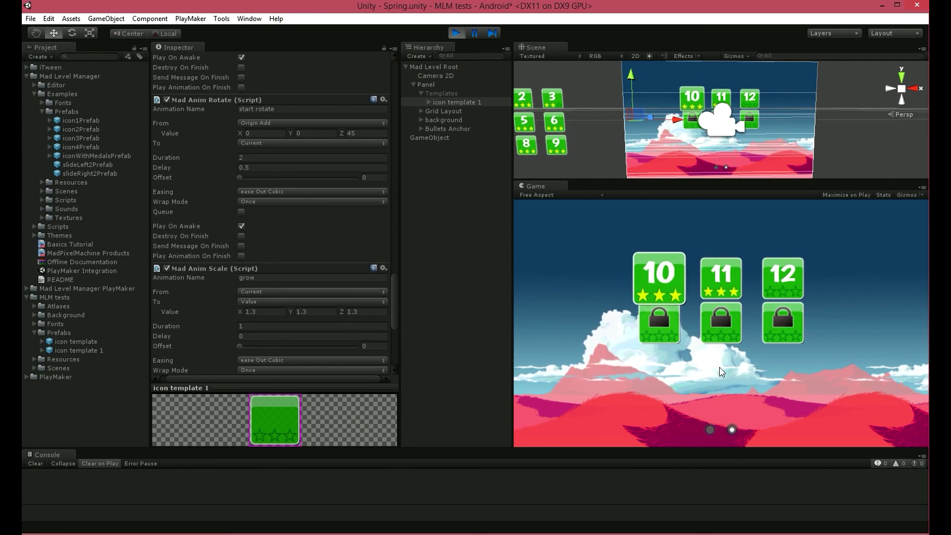
left_click_drag(691, 389, 821, 347)
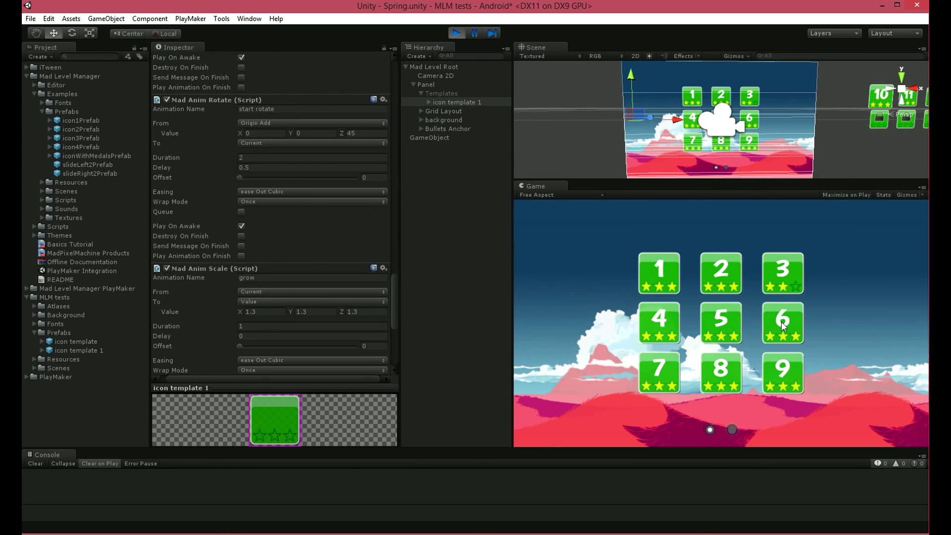